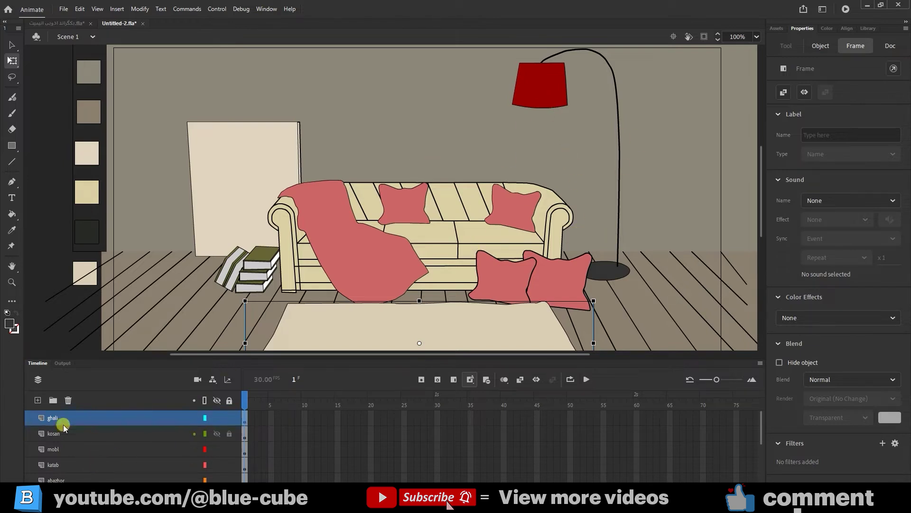
- Add a new layer above ghali and name it 'light'
click(38, 400)
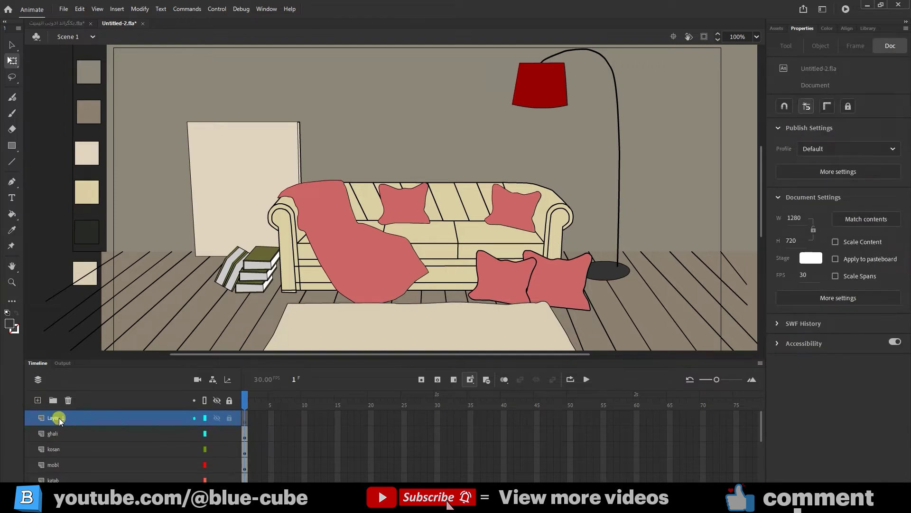
double_click(58, 417)
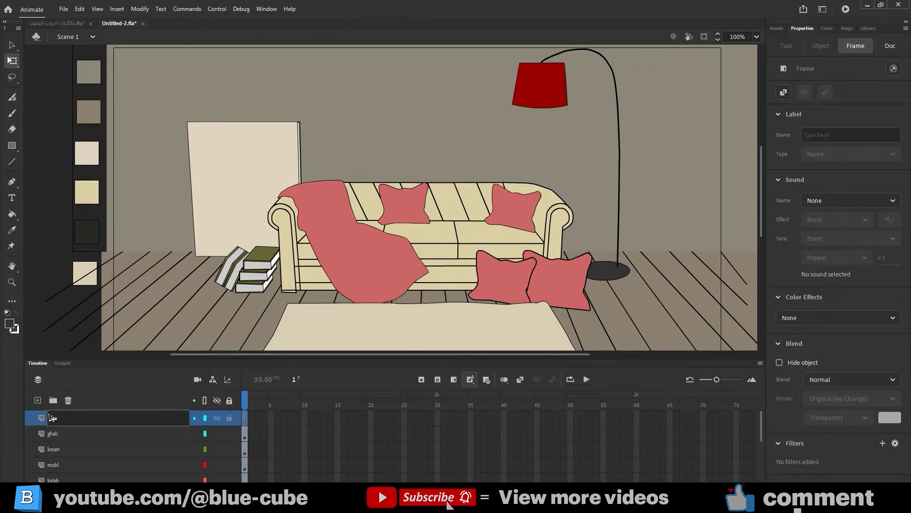
text(light)
click(42, 417)
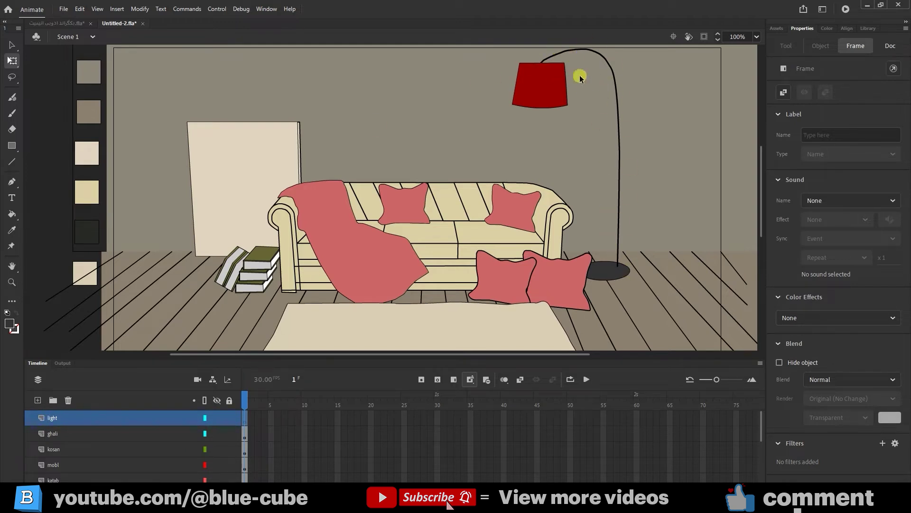
- Select only the red lampshade on the abazhor layer and copy it
scroll(123, 461, down, 3)
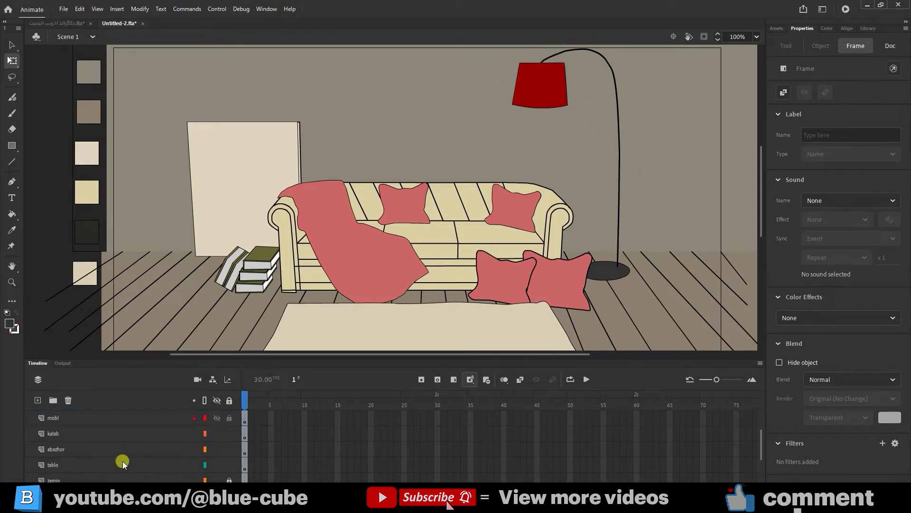
click(61, 450)
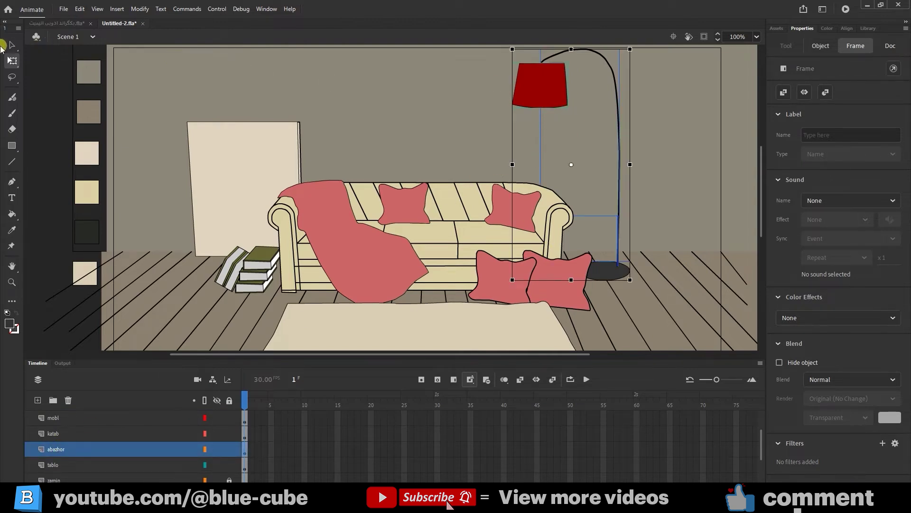
click(472, 96)
click(539, 90)
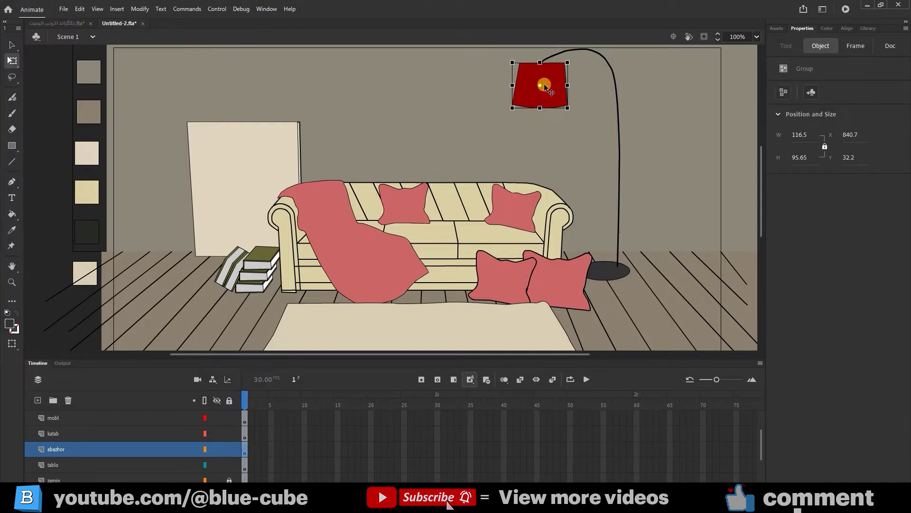
key(ctrl+c)
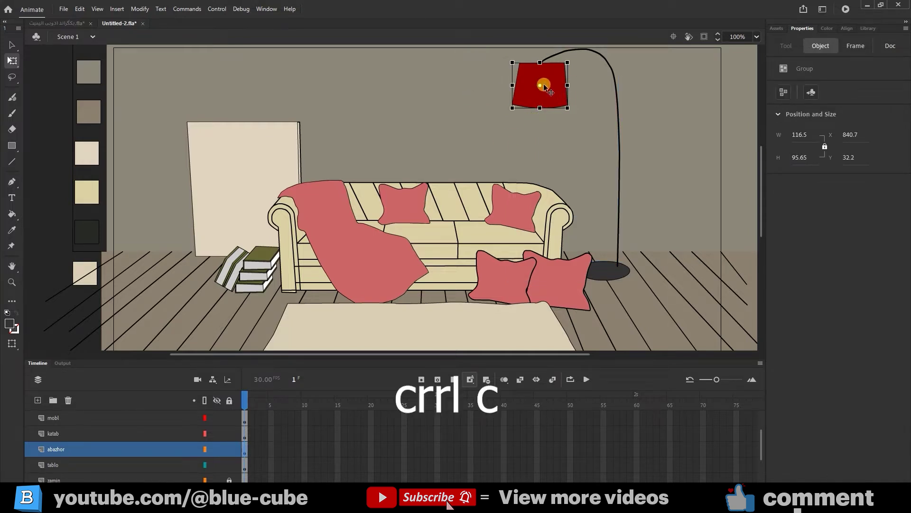
- Add Layer_2 above light and paste the lampshade in place, nudging it slightly
scroll(110, 454, up, 3)
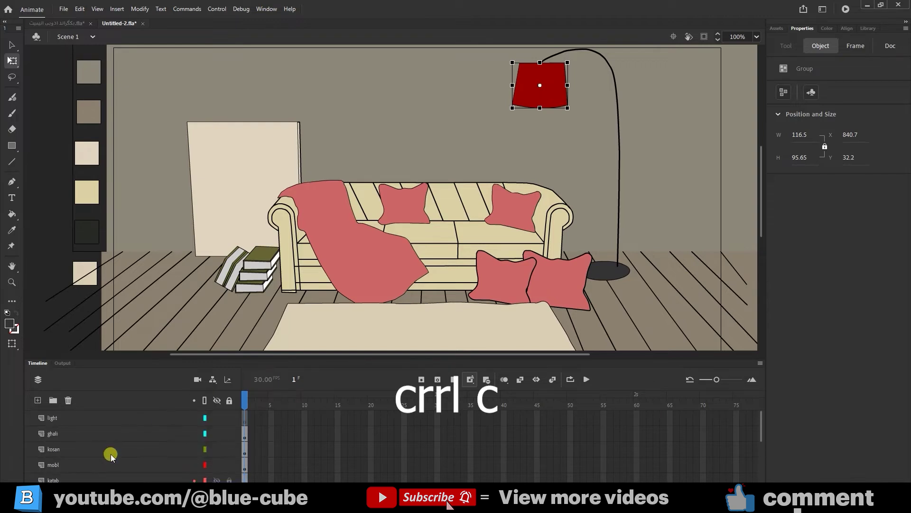
click(55, 420)
click(37, 400)
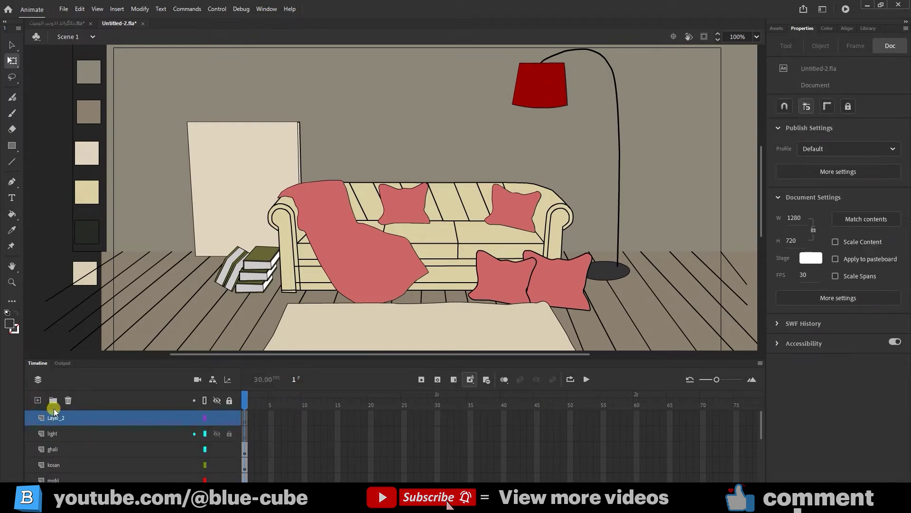
click(87, 416)
key(ctrl+shift+v)
mouse_move(545, 88)
mouse_down()
mouse_move(532, 136)
mouse_move(504, 129)
mouse_move(539, 86)
mouse_up()
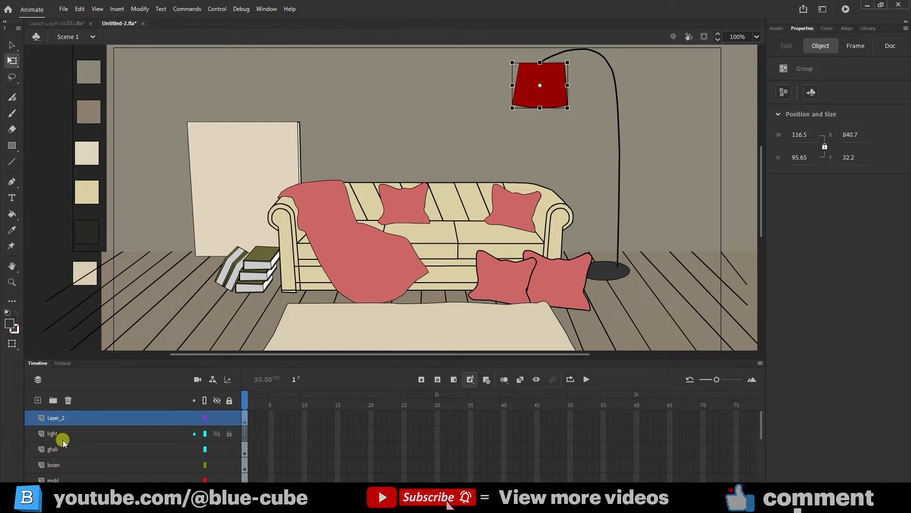
- Select the room layers from ghali down to divar and convert them into graphic Symbol 17
click(61, 434)
click(55, 449)
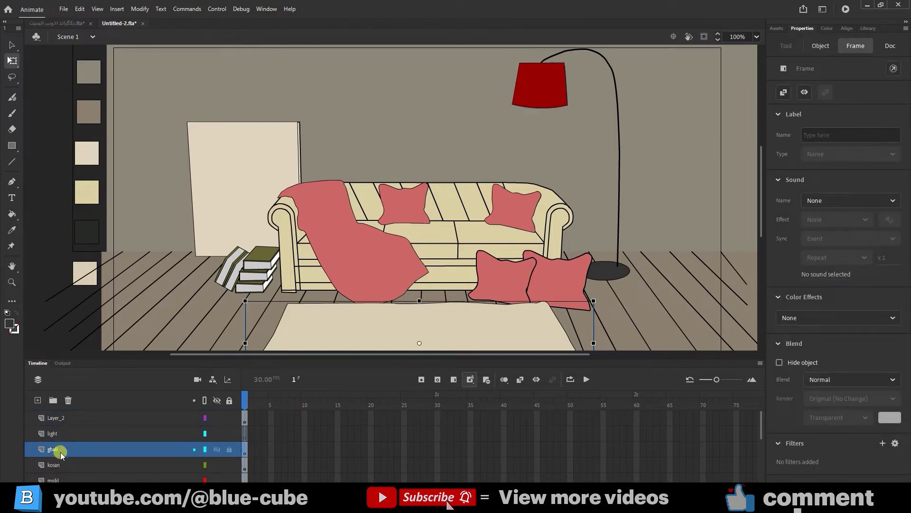
scroll(66, 453, down, 5)
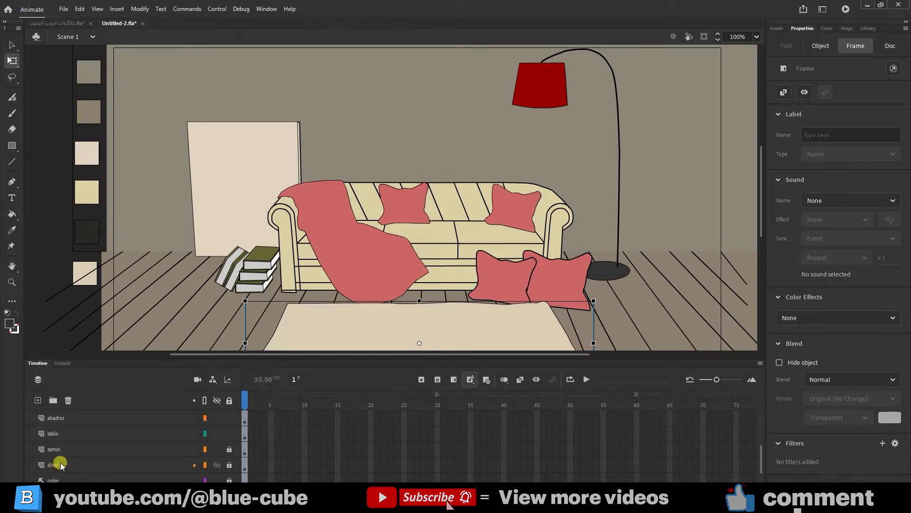
shift+click(61, 465)
scroll(64, 463, up, 2)
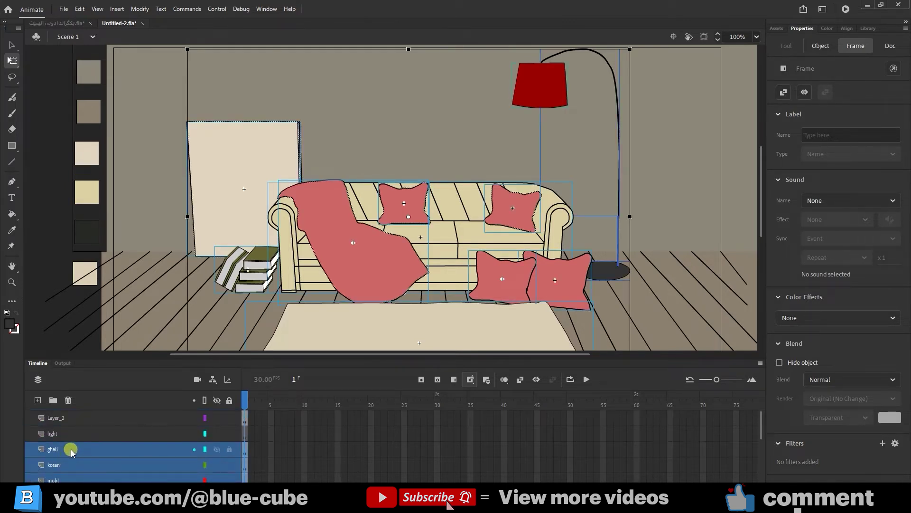
scroll(70, 449, down, 4)
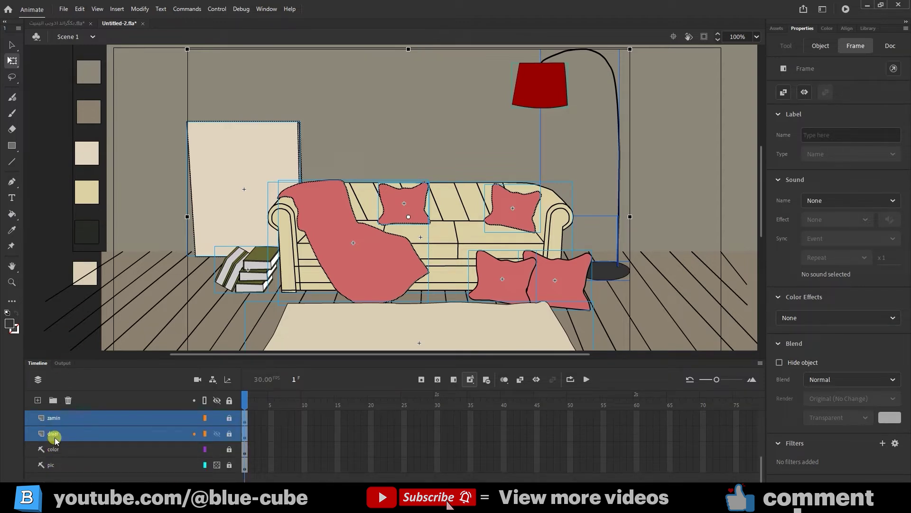
key(ctrl+shift+d)
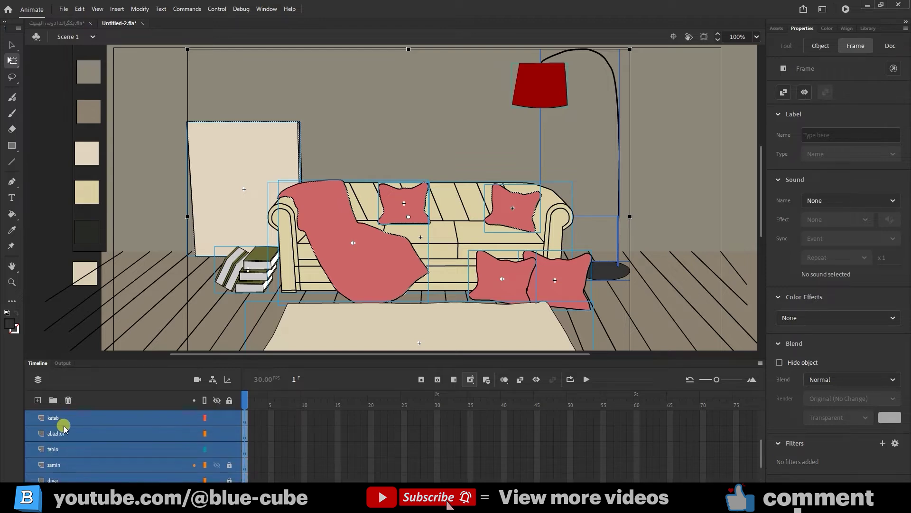
right_click(56, 450)
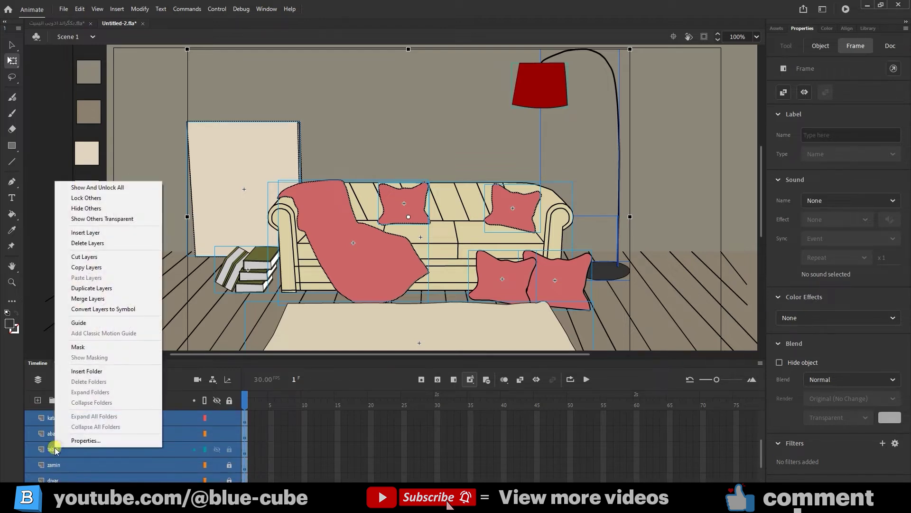
click(110, 309)
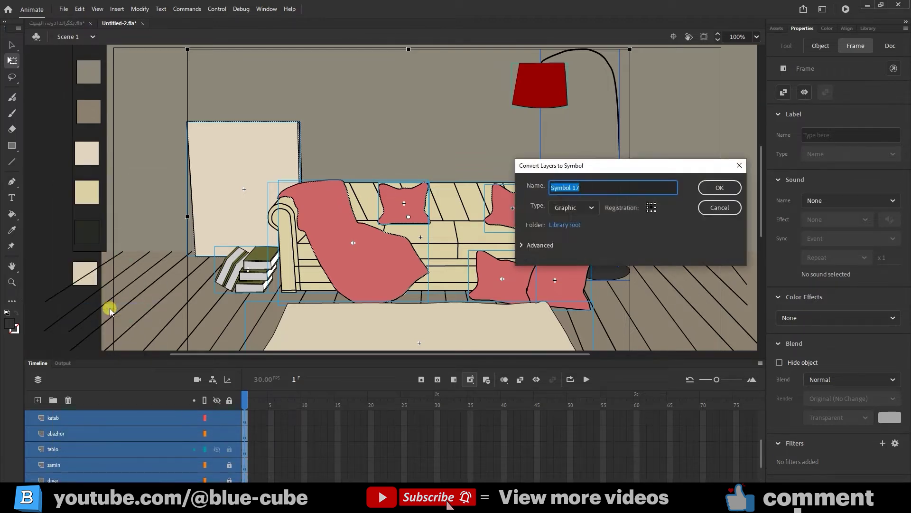
click(712, 188)
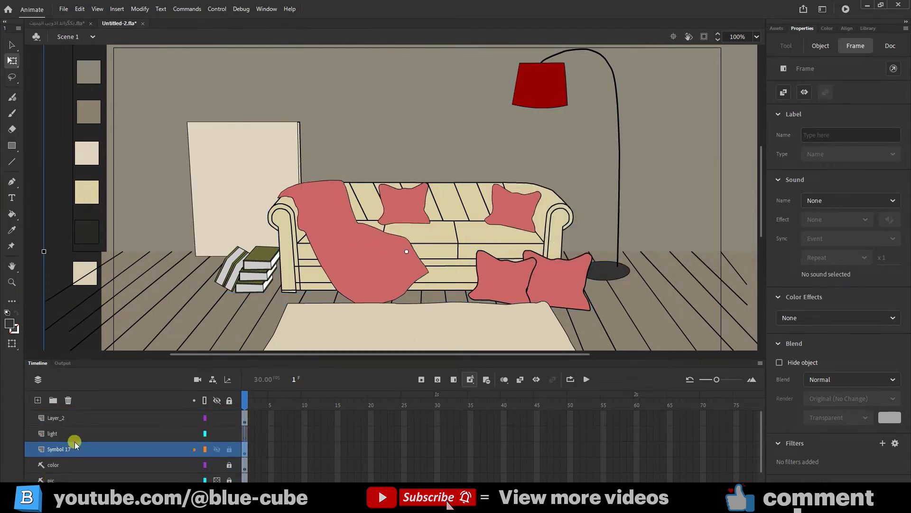
- Make the light layer active and zoom in on the lamp and sofa area
click(76, 417)
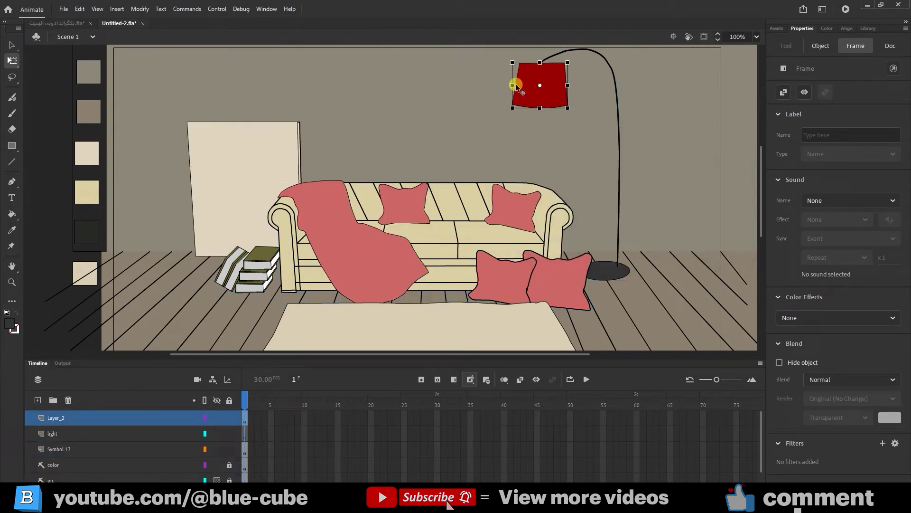
click(536, 81)
click(61, 449)
click(407, 271)
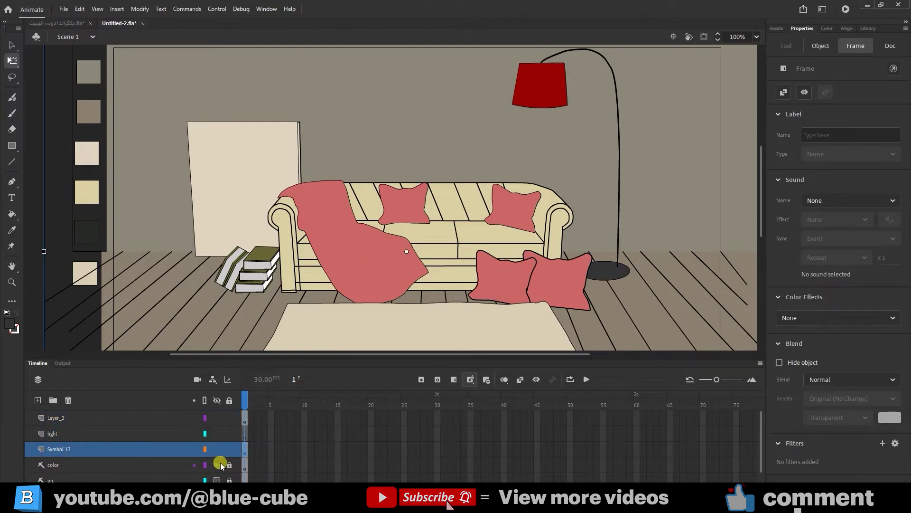
click(68, 466)
click(70, 474)
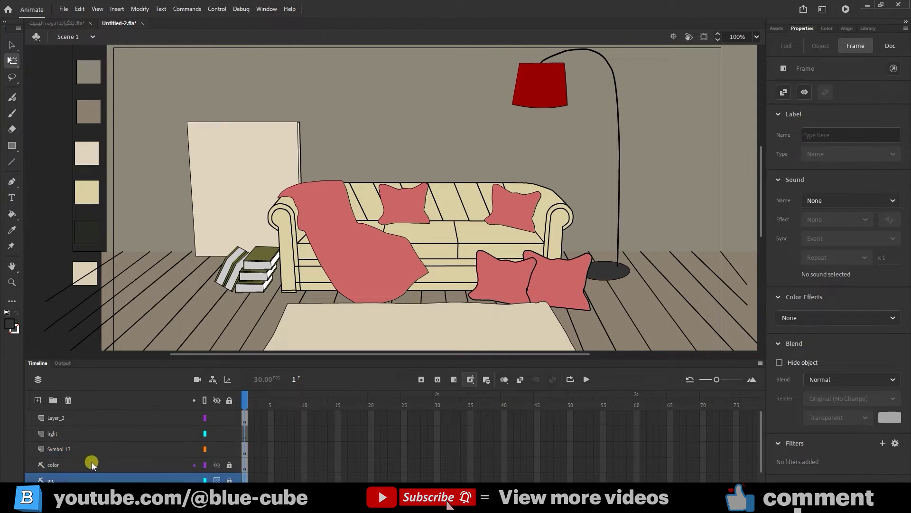
click(64, 434)
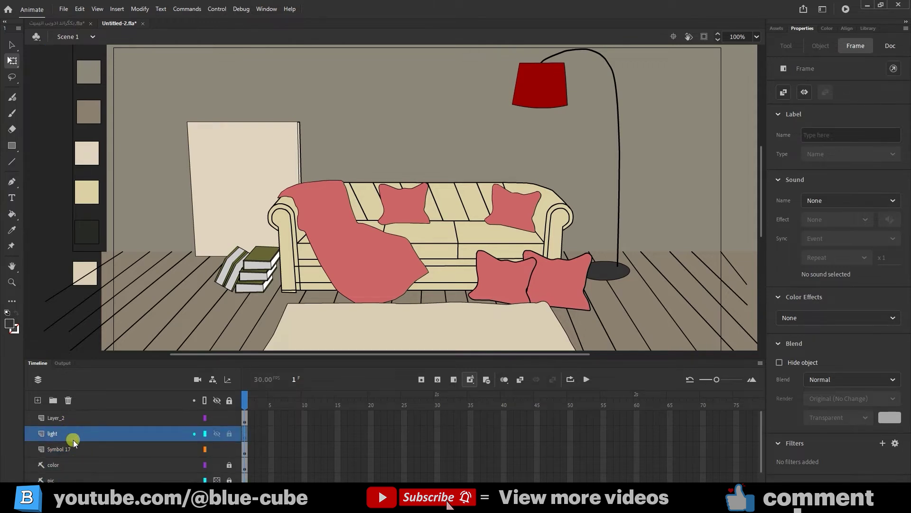
click(10, 281)
drag(689, 48, 405, 351)
- Draw a 3-sided PolyStar triangle over the sofa, left of the lamp
click(11, 145)
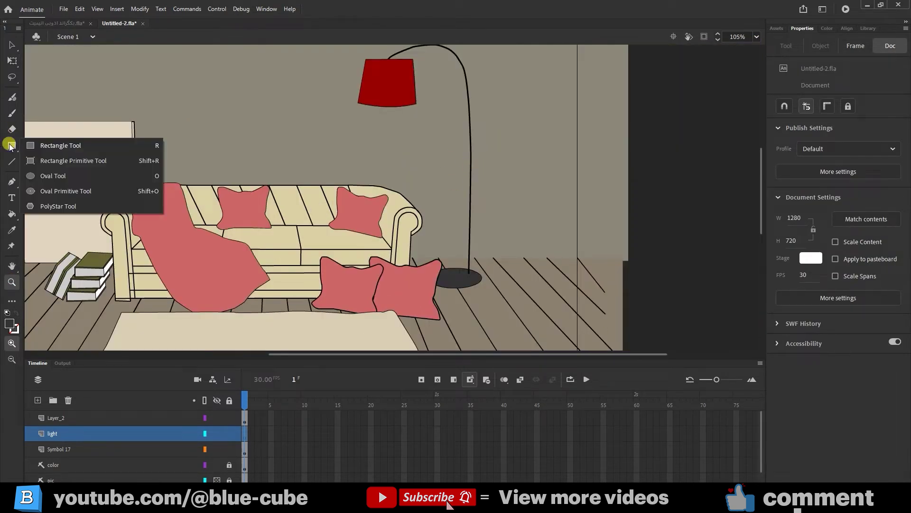
click(54, 205)
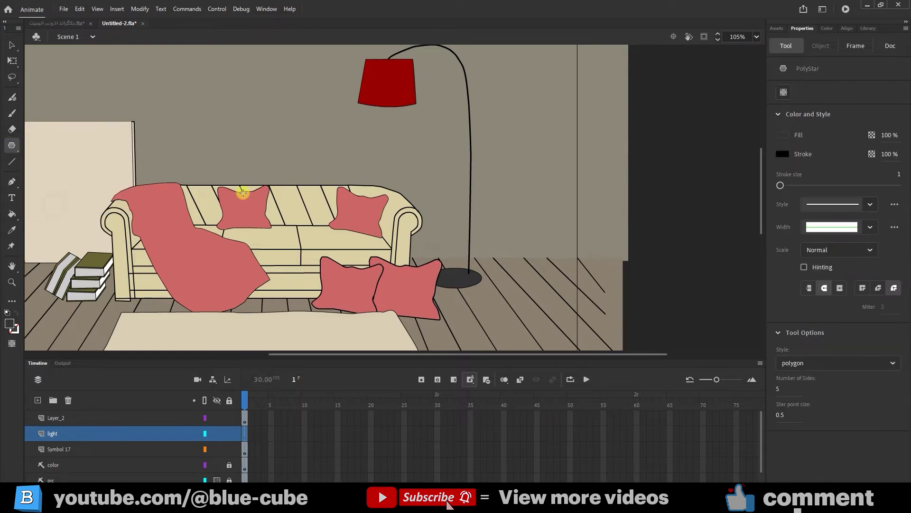
click(779, 390)
text(3)
drag(268, 171, 337, 219)
- Make the triangle a drawing object and move it under the red lampshade
click(11, 60)
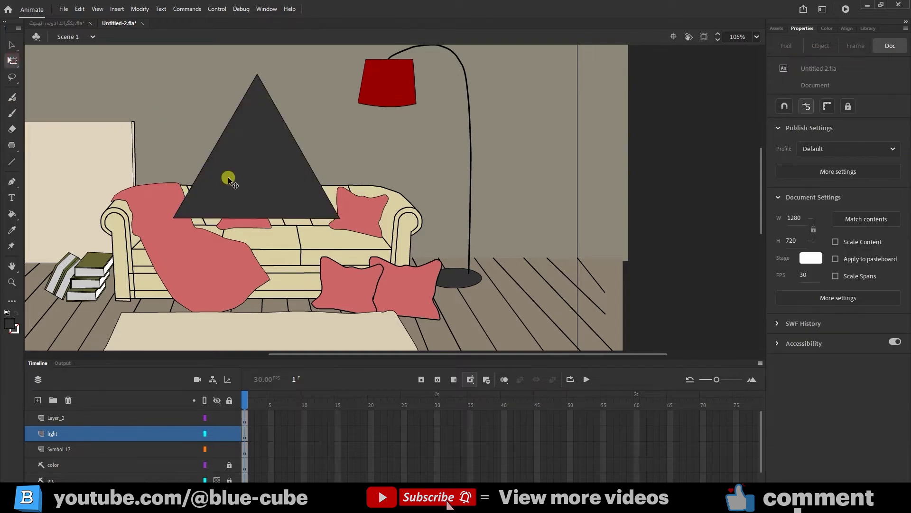
click(259, 161)
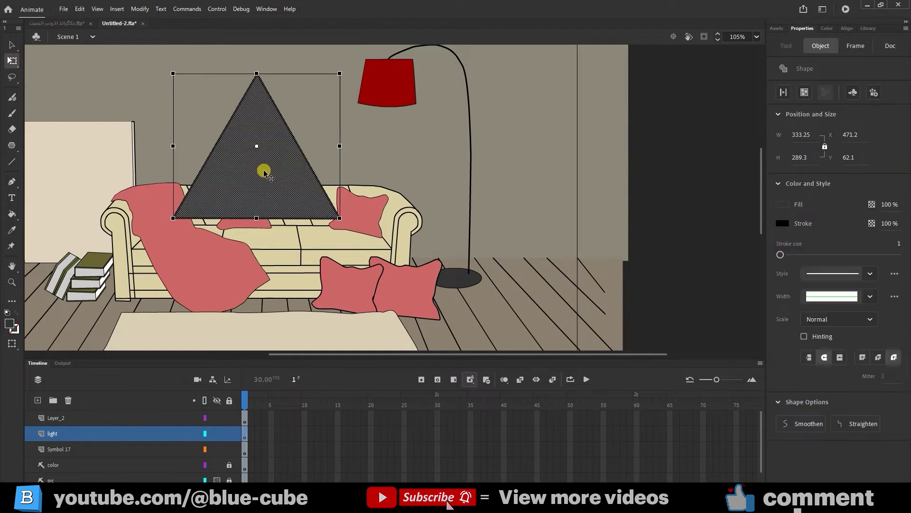
click(805, 92)
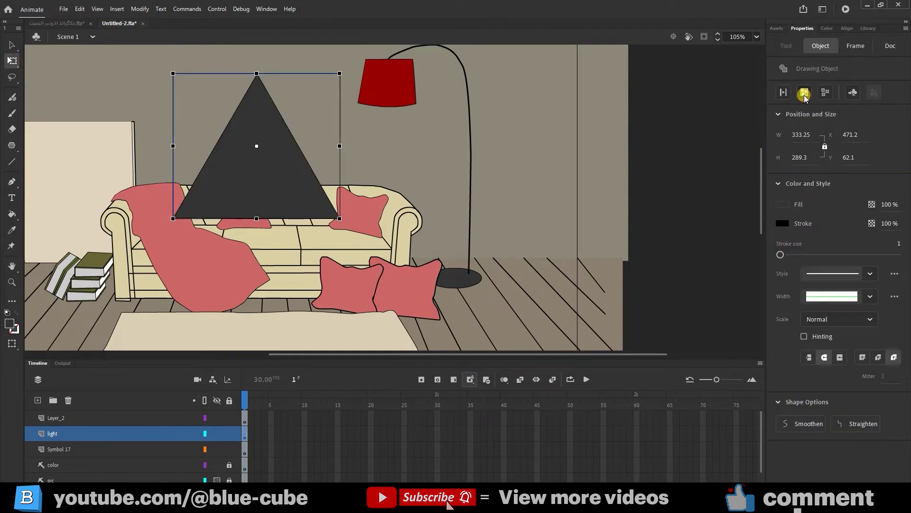
click(265, 179)
click(784, 208)
mouse_move(292, 197)
mouse_down()
mouse_move(371, 235)
mouse_move(422, 233)
mouse_move(388, 171)
mouse_up()
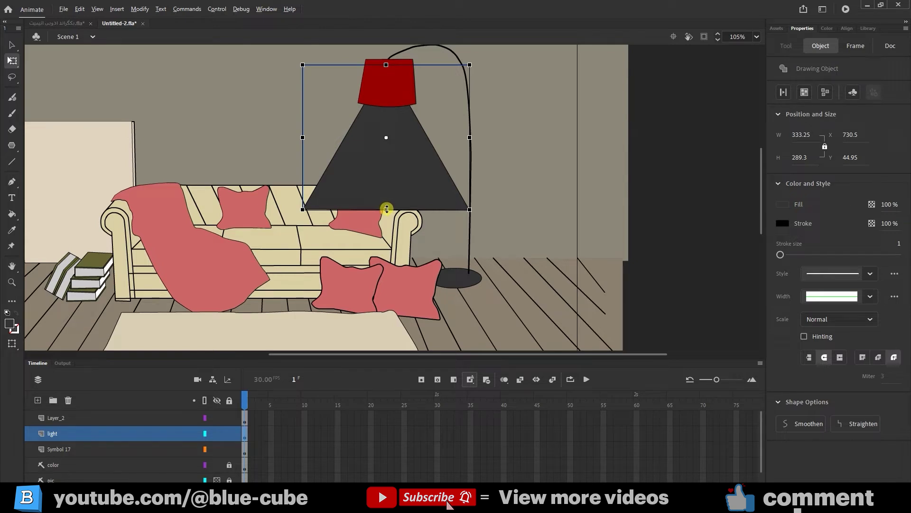
- Stretch the triangle to about 603 tall, apex behind the shade and base near the floor
drag(387, 209, 363, 336)
drag(403, 254, 403, 212)
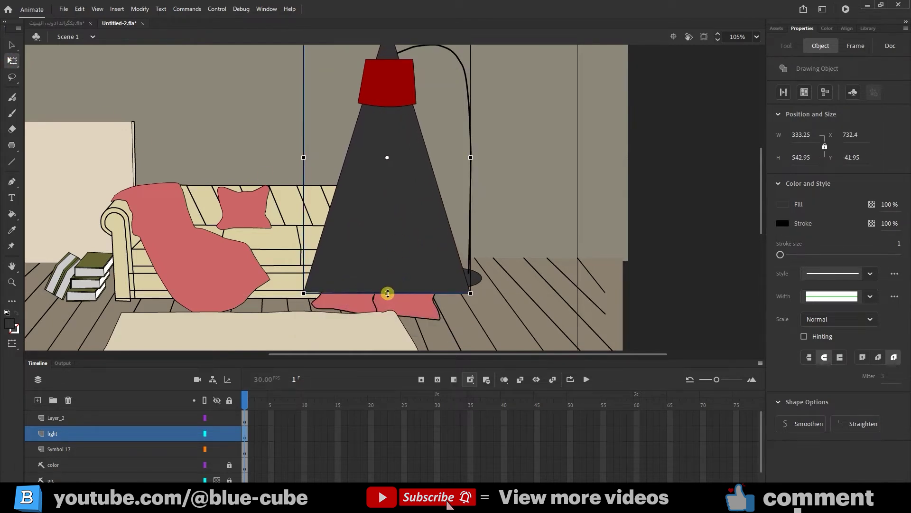
drag(388, 293, 390, 321)
drag(391, 206, 374, 275)
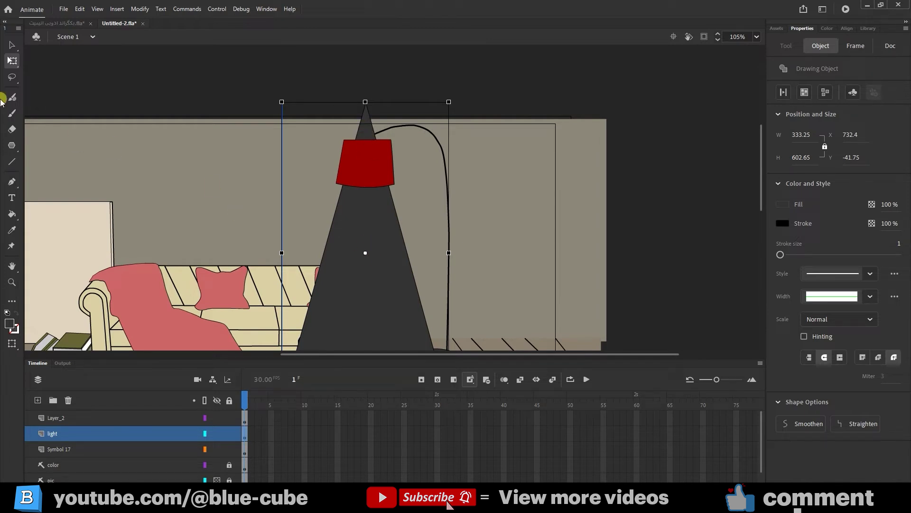
- Delete the top part of the light cone that covers the lampshade
double_click(371, 254)
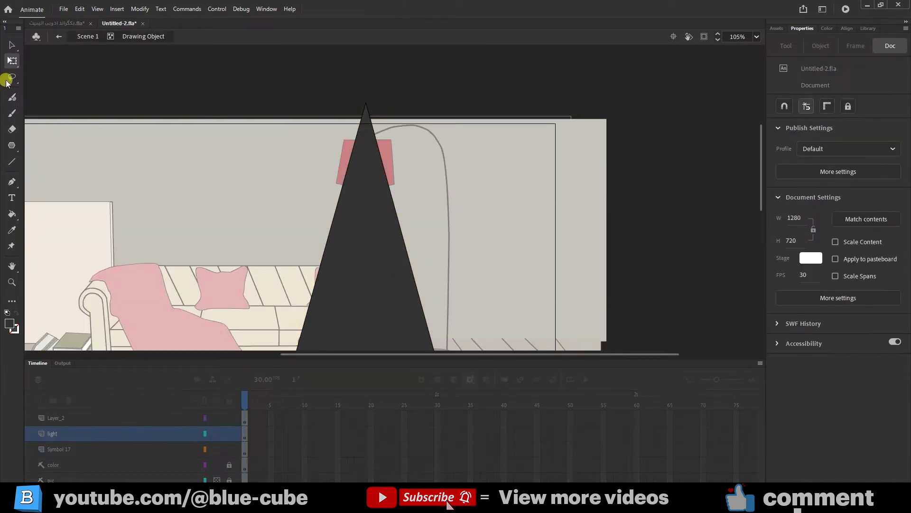
click(12, 57)
drag(500, 84, 254, 181)
key(Delete)
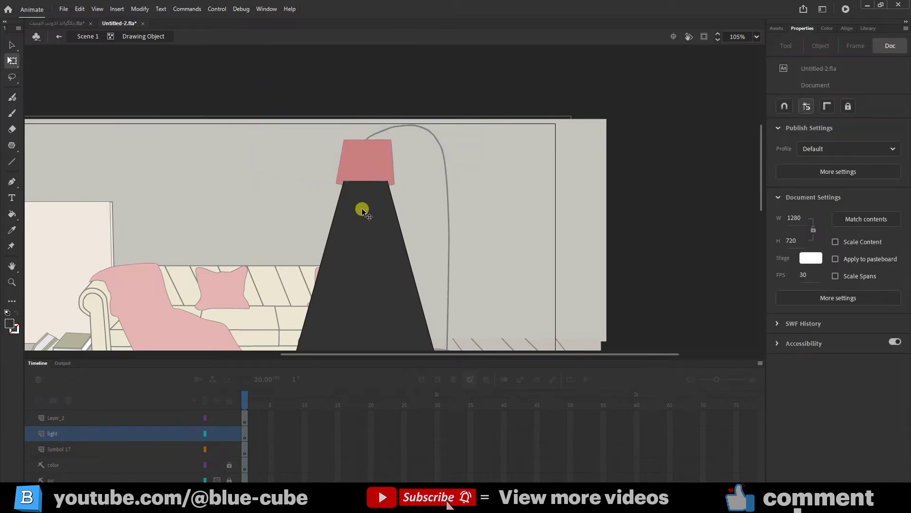
scroll(356, 221, down, 3)
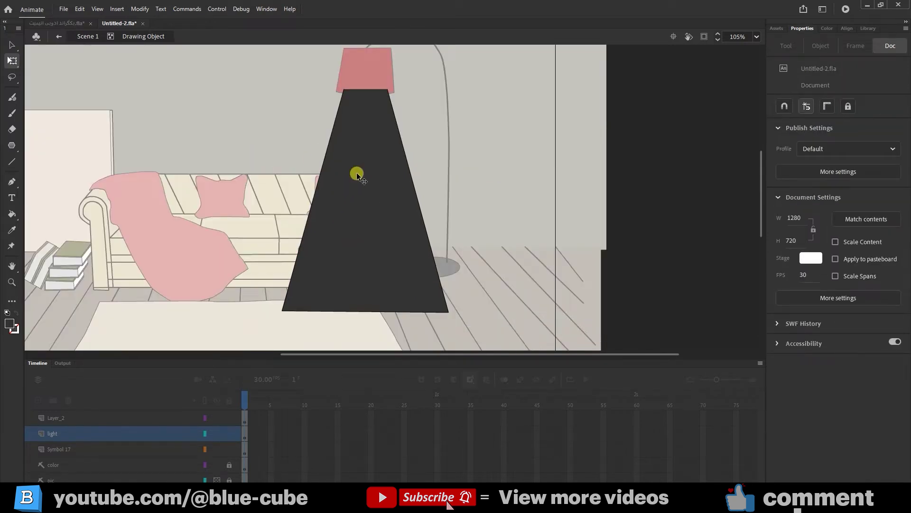
click(87, 36)
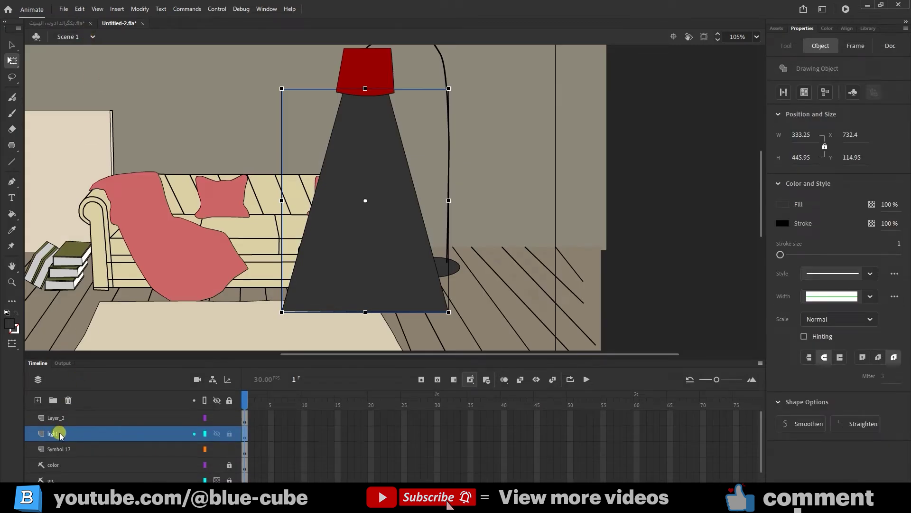
- Re-enter the cone shape with the Subselection tool and magnify the lamp base and floor
drag(287, 304, 287, 305)
click(12, 45)
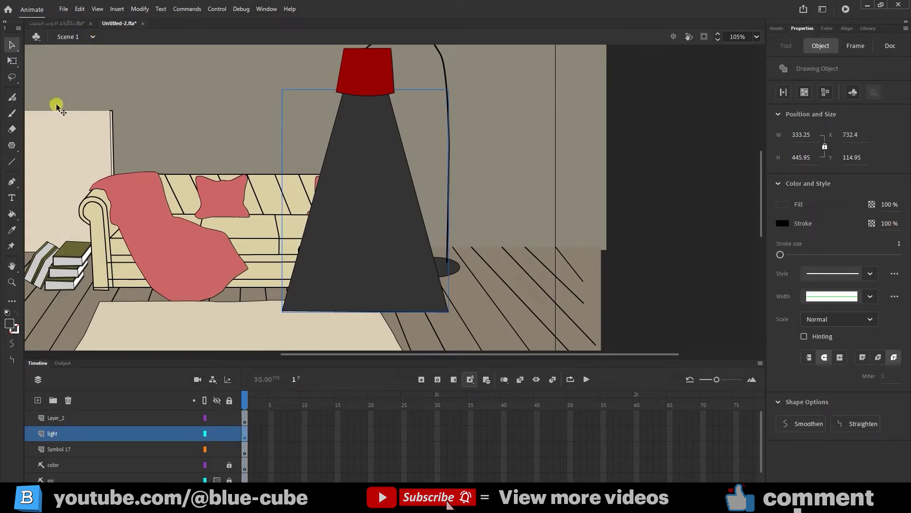
double_click(342, 216)
click(10, 46)
drag(10, 47, 64, 61)
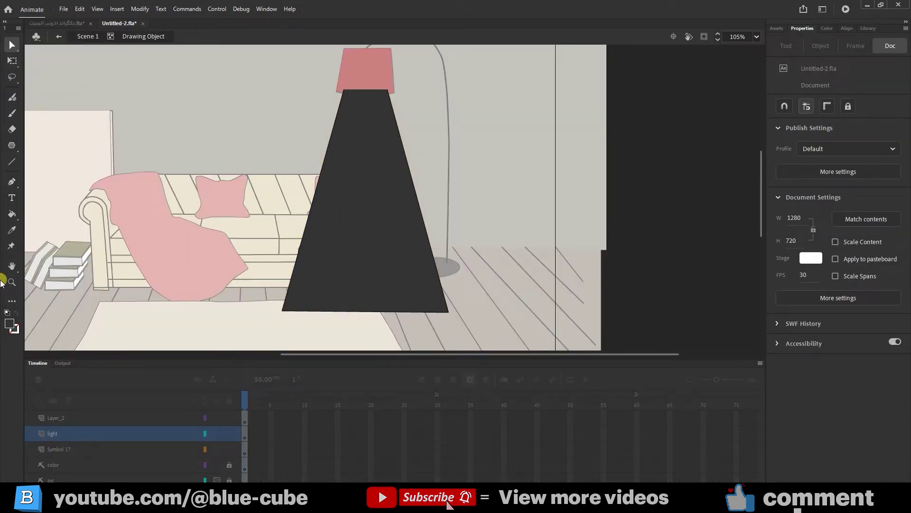
click(2, 284)
drag(503, 256, 235, 356)
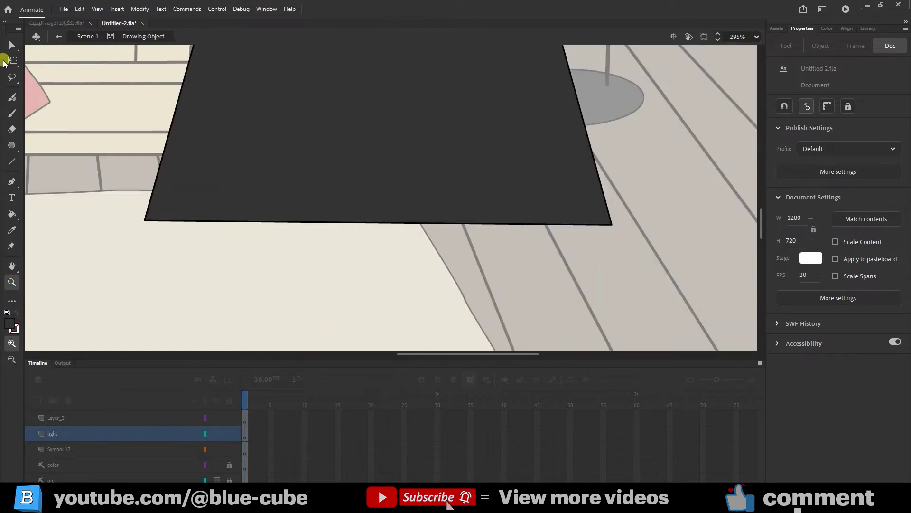
- Bend the cone's bottom-left and bottom-right corners to bow its base into a rounded arc
click(11, 46)
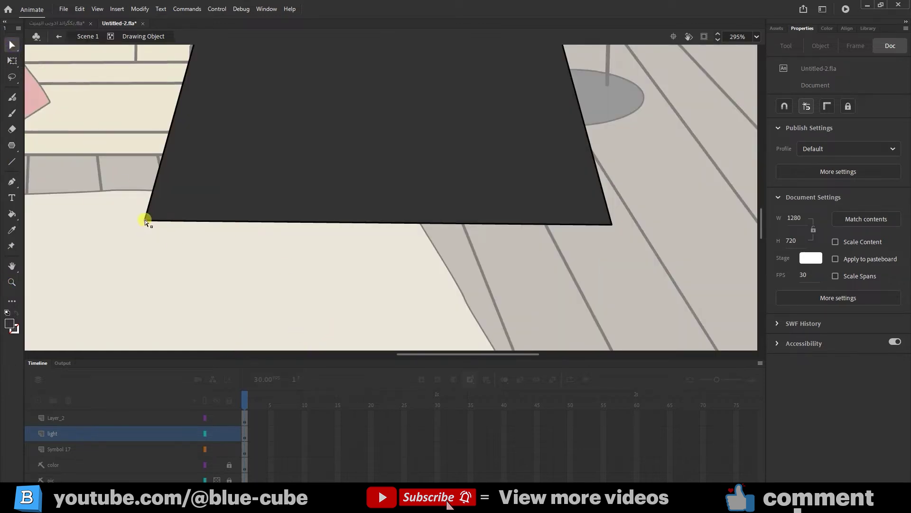
drag(146, 220, 133, 205)
drag(154, 234, 279, 342)
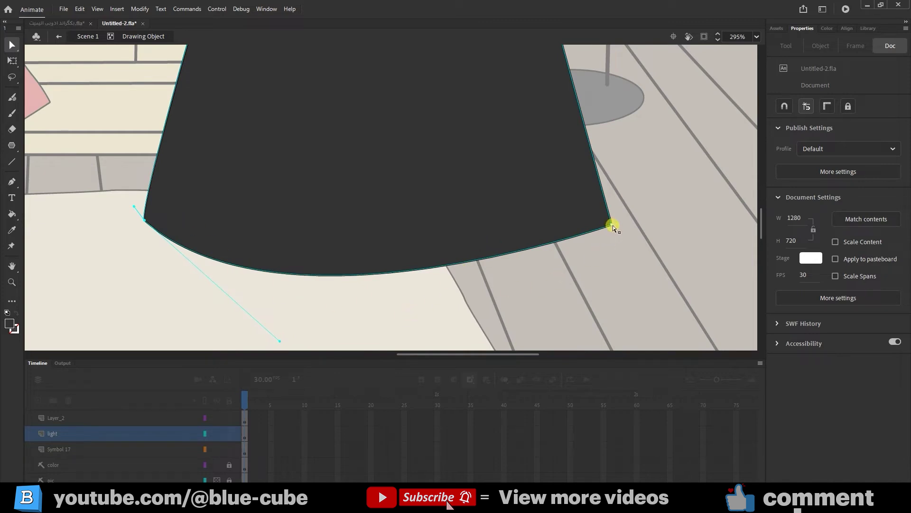
drag(614, 228, 542, 299)
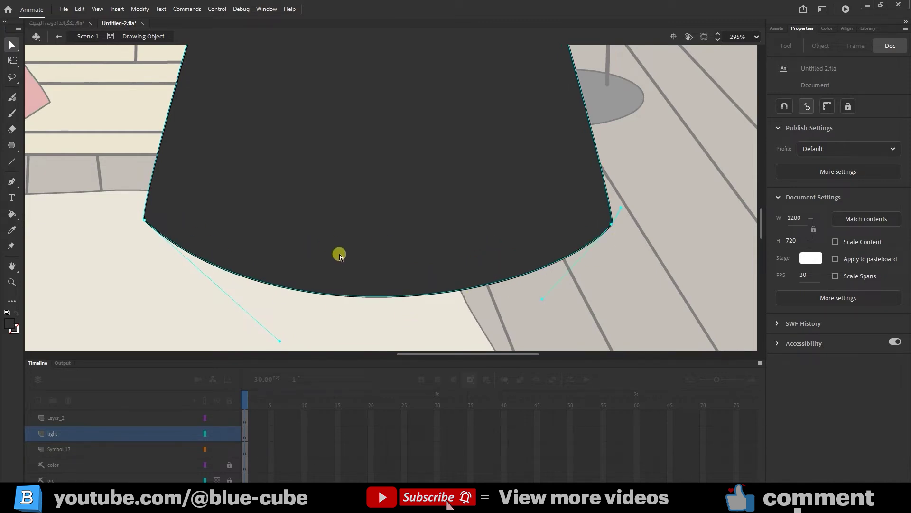
click(11, 281)
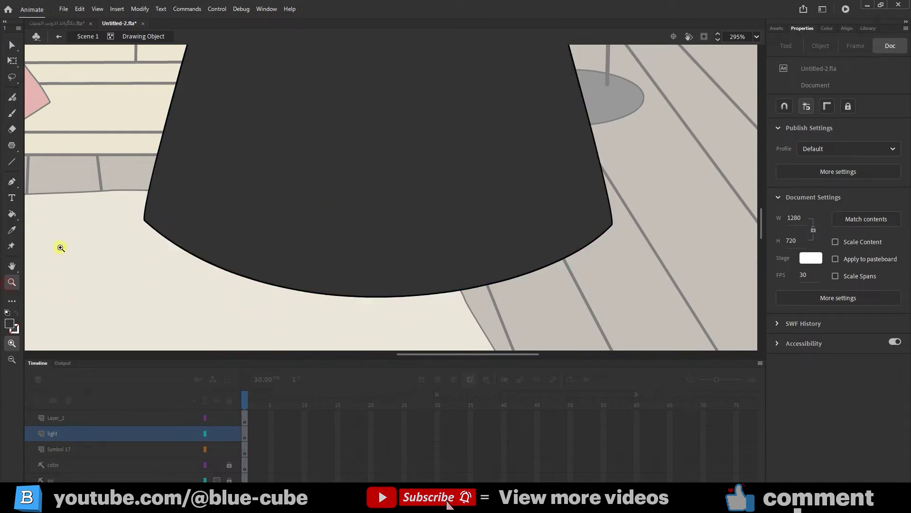
- Zoom out, return to Scene 1, and frame the sofa and lamp at about 121%
alt+click(413, 187)
alt+click(414, 187)
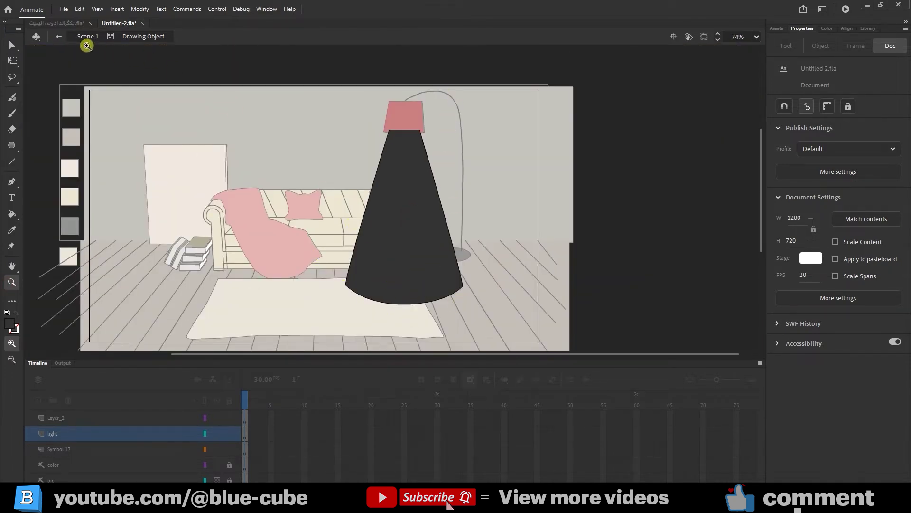
click(12, 61)
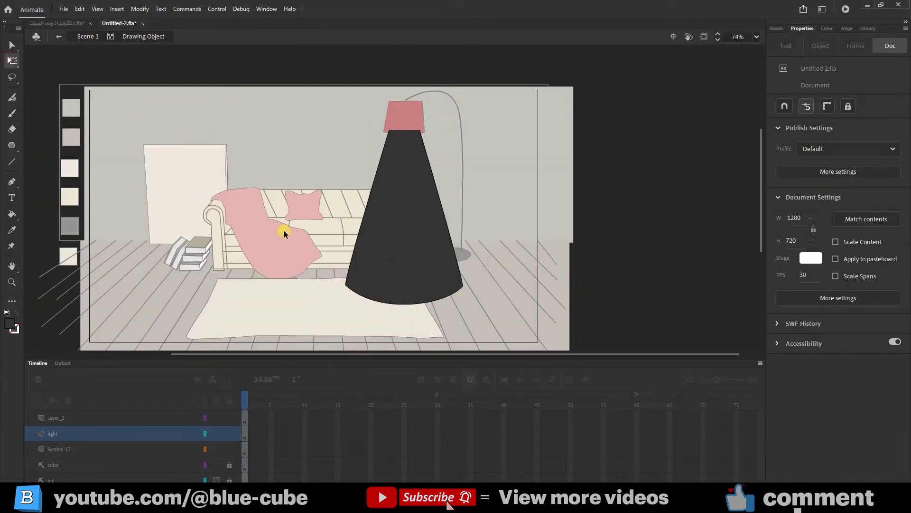
double_click(330, 192)
click(12, 282)
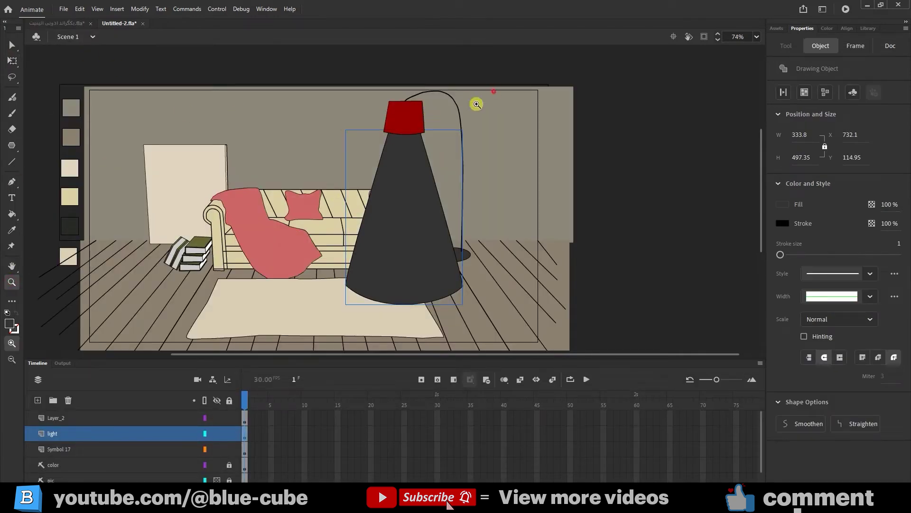
click(379, 147)
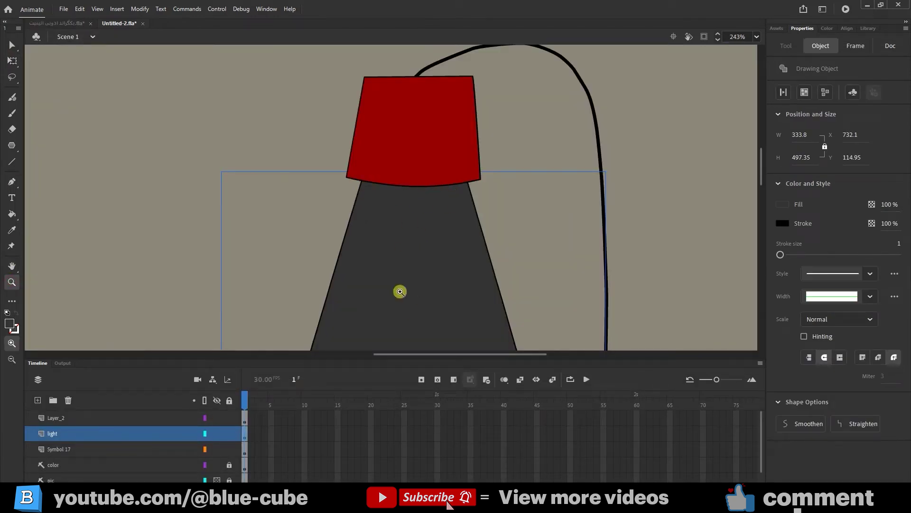
alt+click(396, 282)
scroll(432, 244, down, 3)
scroll(370, 213, right, 2)
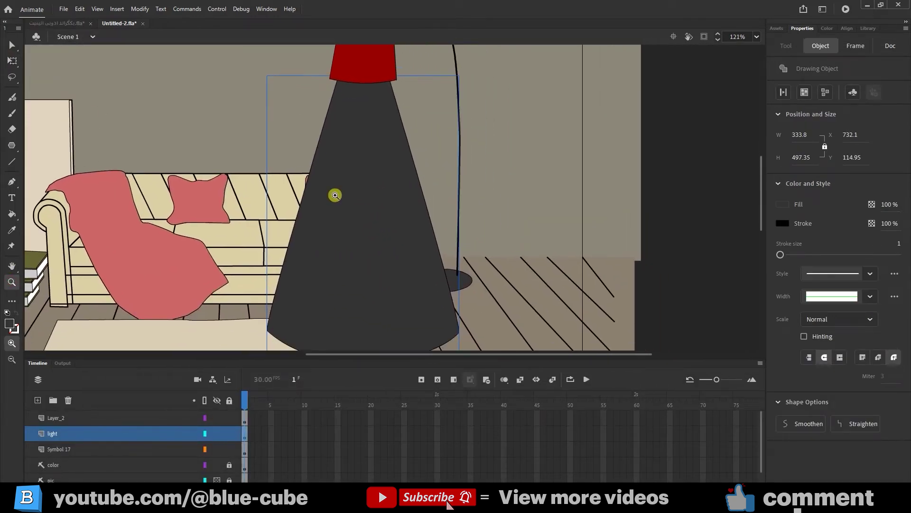
- Open the Color panel from the Window menu as a floating panel
click(267, 9)
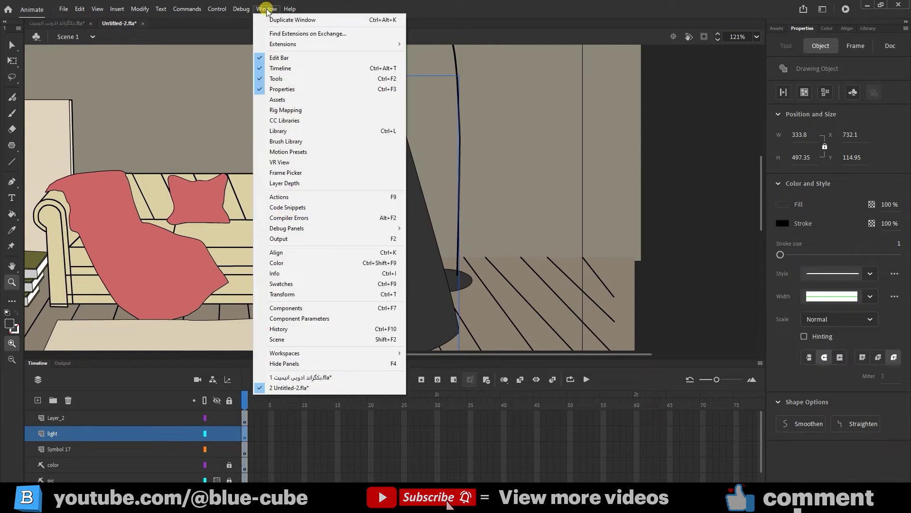
click(304, 264)
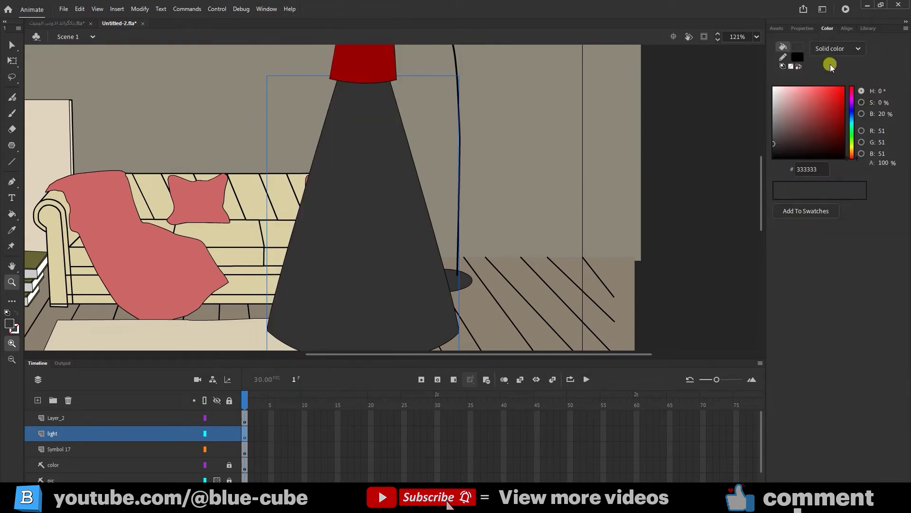
drag(838, 38, 553, 57)
drag(611, 57, 621, 55)
- Set the light cone's fill type to a black-to-white Linear gradient
click(12, 60)
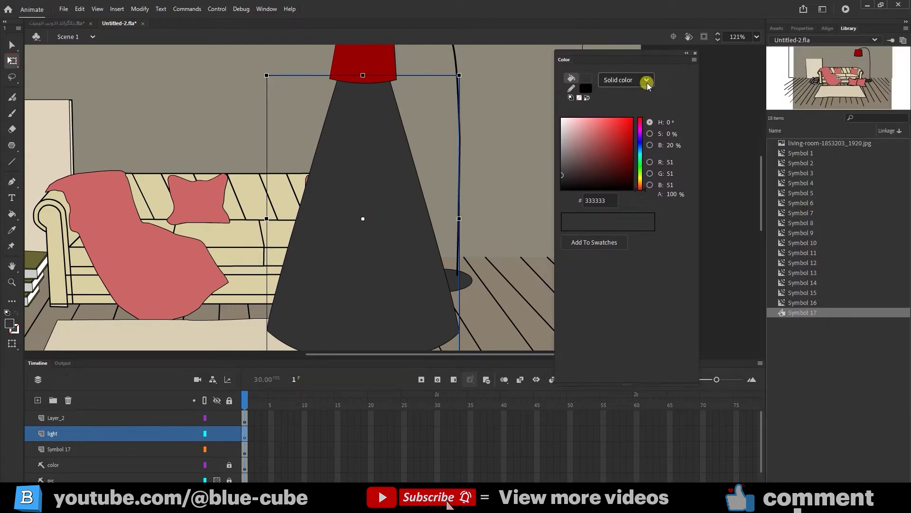
click(626, 79)
click(632, 125)
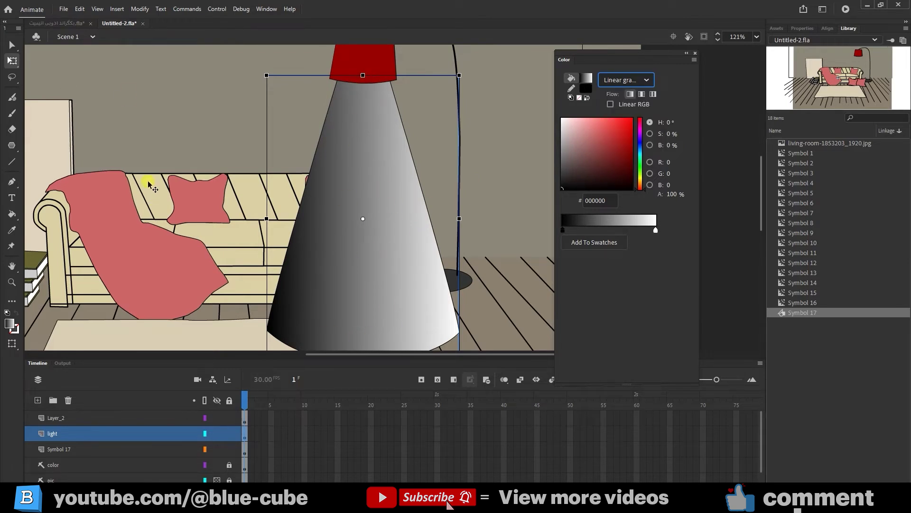
- Rotate the cone's gradient 90° to run vertically and compress its spread with Gradient Transform
click(12, 60)
click(45, 76)
drag(461, 75, 218, 126)
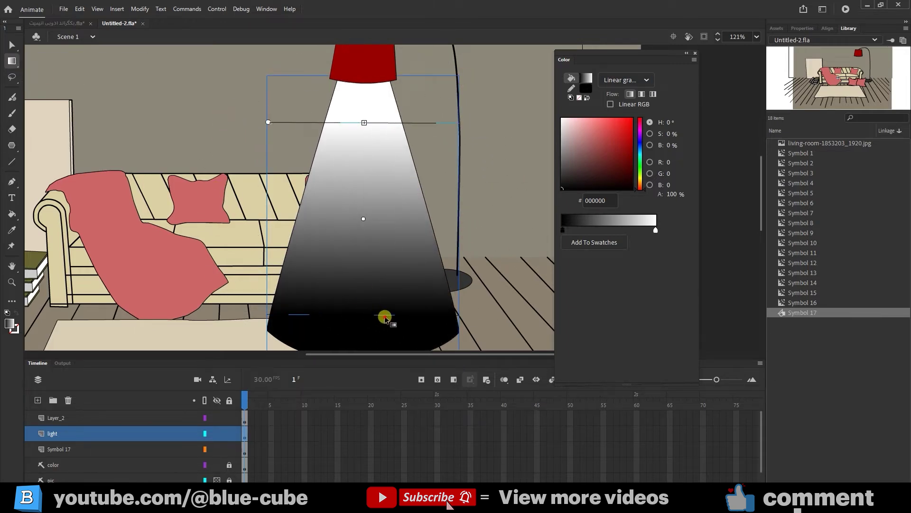
drag(364, 122, 365, 87)
click(12, 61)
- Recolour the gradient stops to #FFFFCC and #FFFF00, giving the yellow stop 80% alpha
click(47, 57)
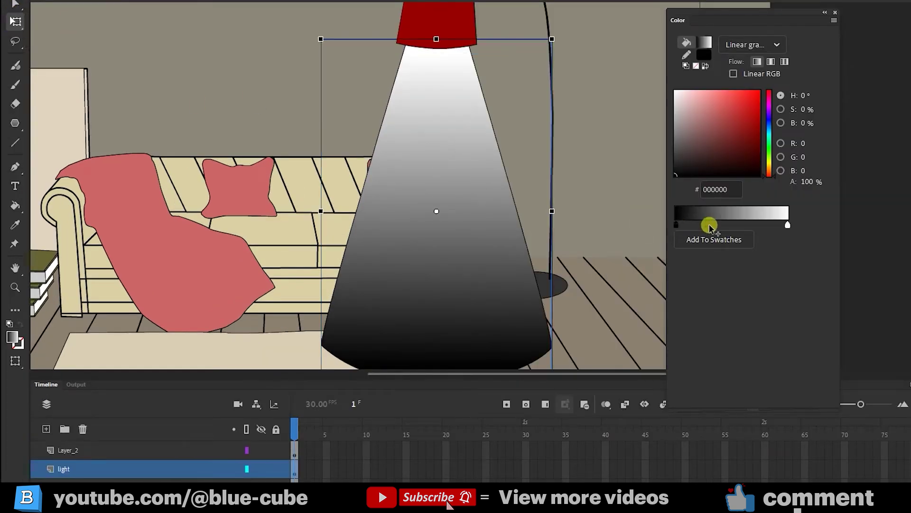
double_click(676, 227)
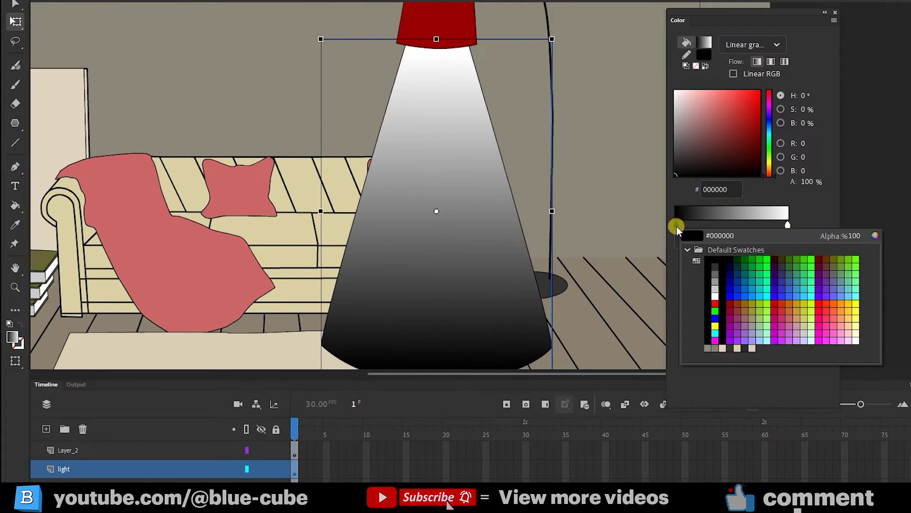
click(855, 333)
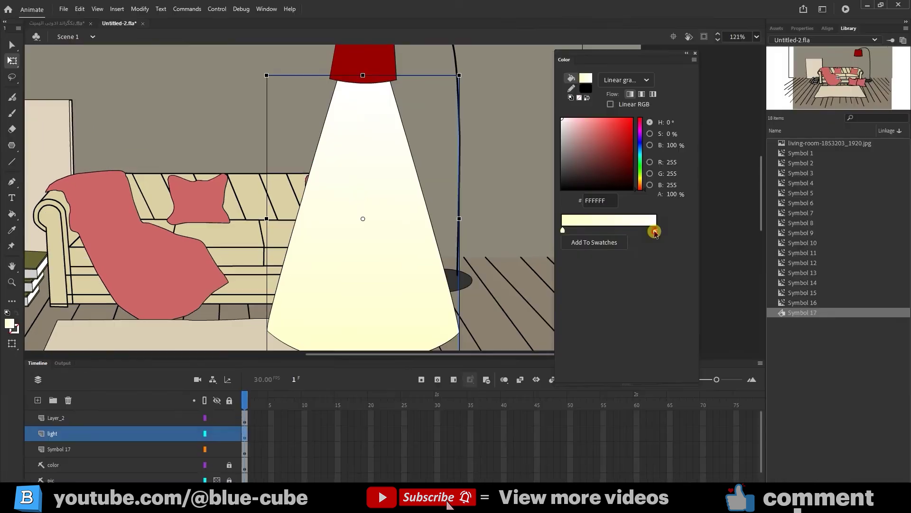
double_click(788, 226)
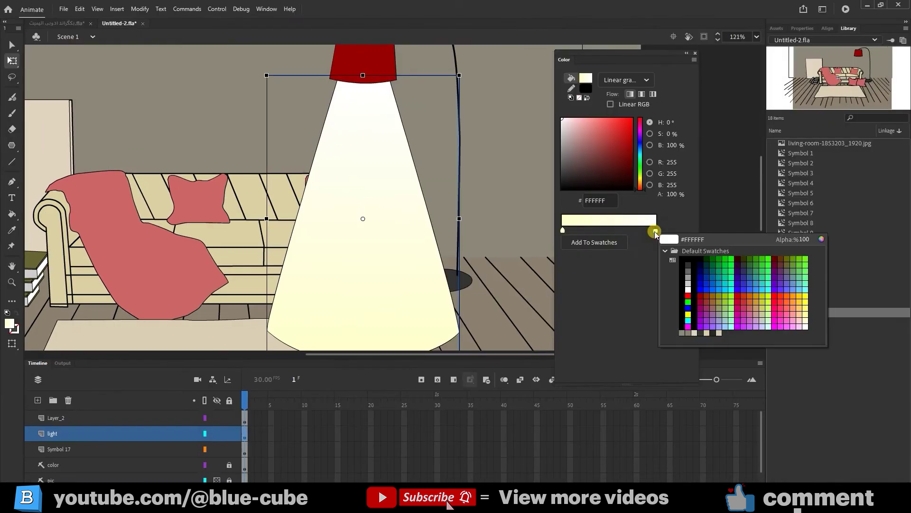
click(808, 296)
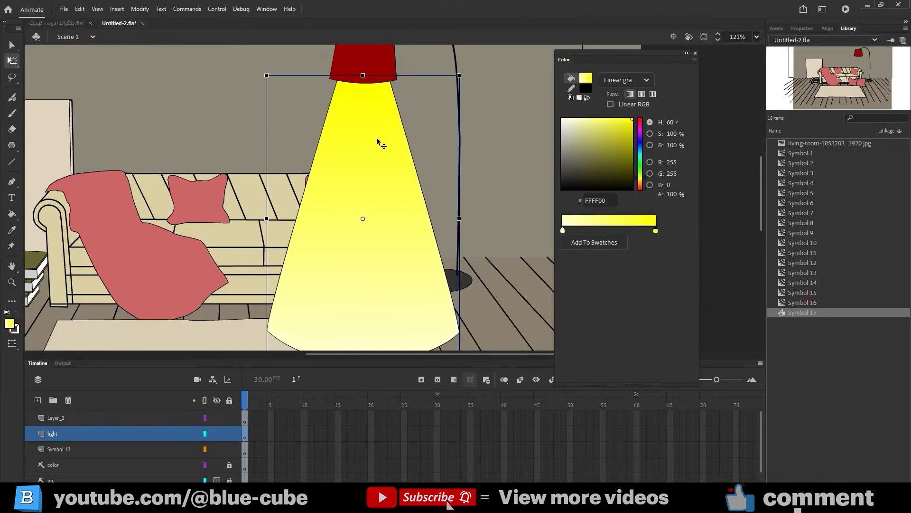
double_click(657, 231)
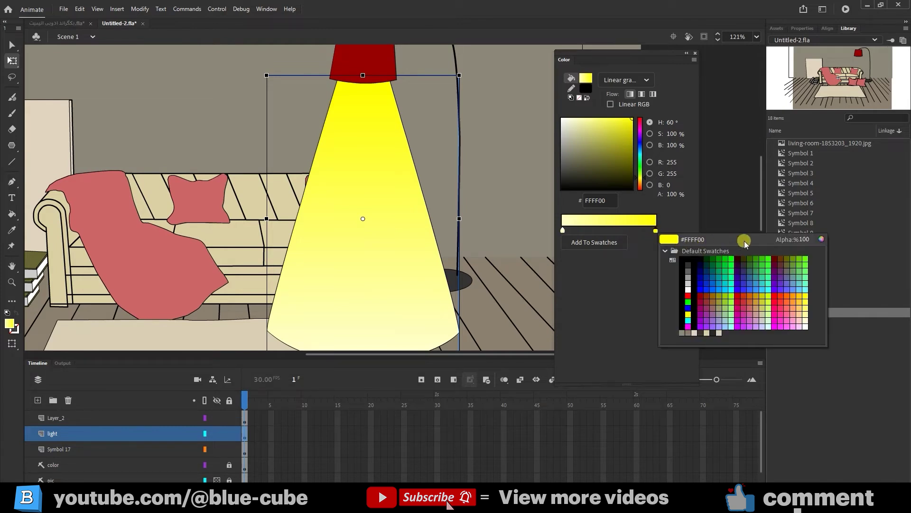
click(801, 241)
text(80)
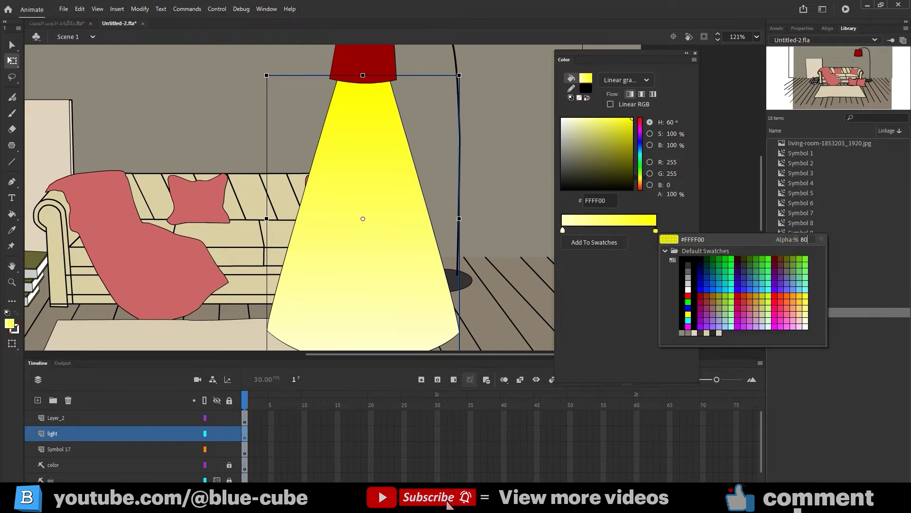
click(671, 241)
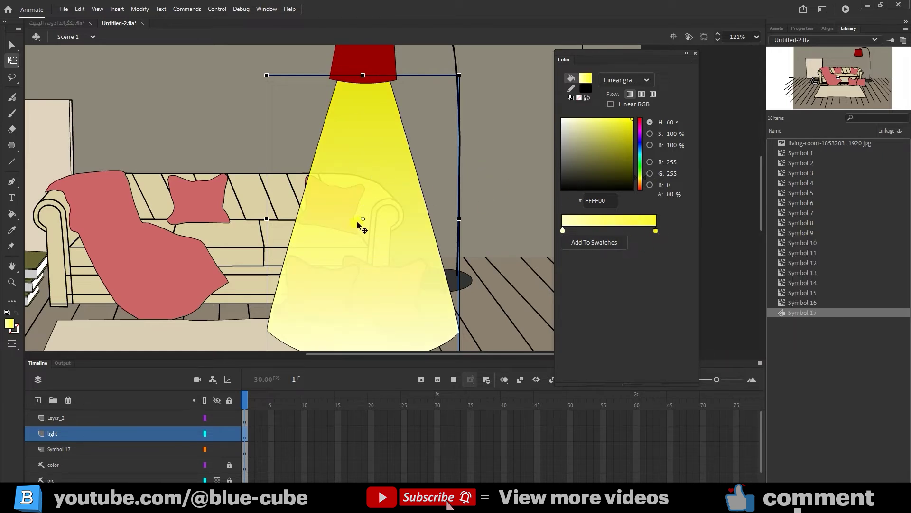
- Set the gradient's starting stop to 20% alpha
click(563, 230)
double_click(562, 231)
click(718, 239)
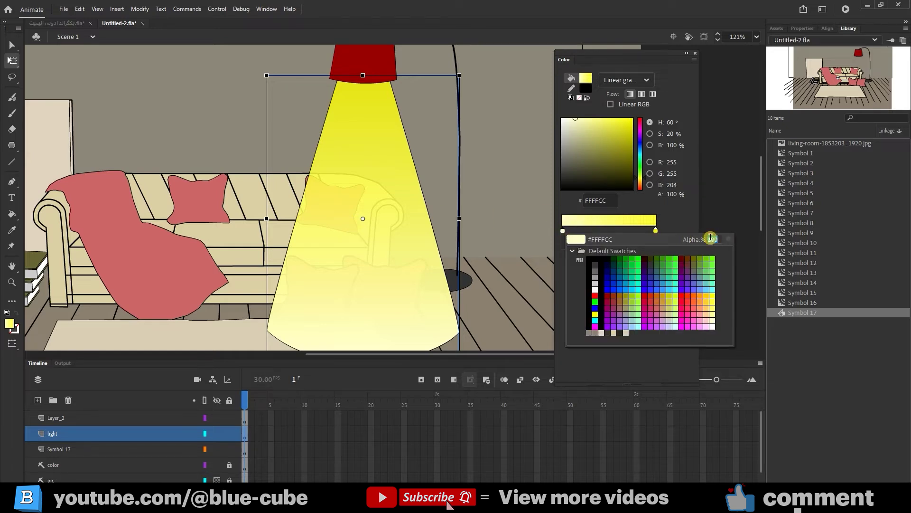
text(20)
click(576, 240)
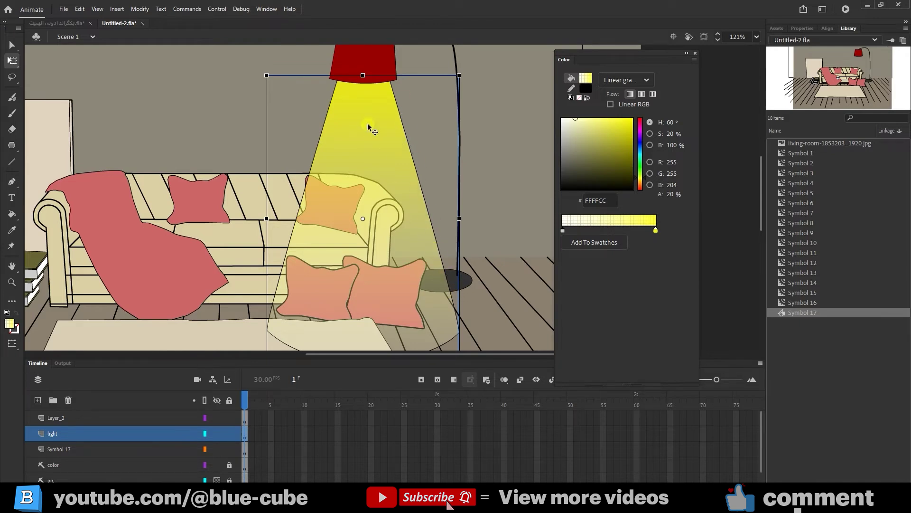
- Remove the light beam's stroke by setting it to No Color
click(802, 28)
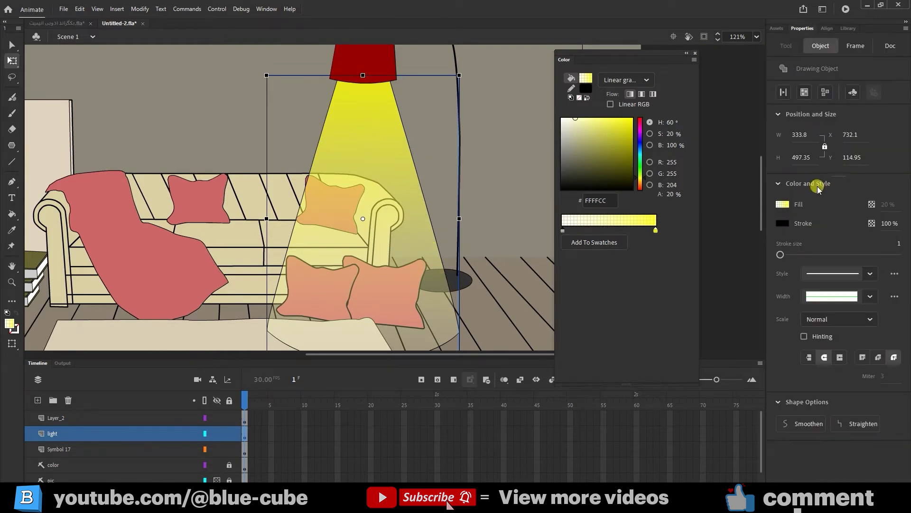
click(782, 223)
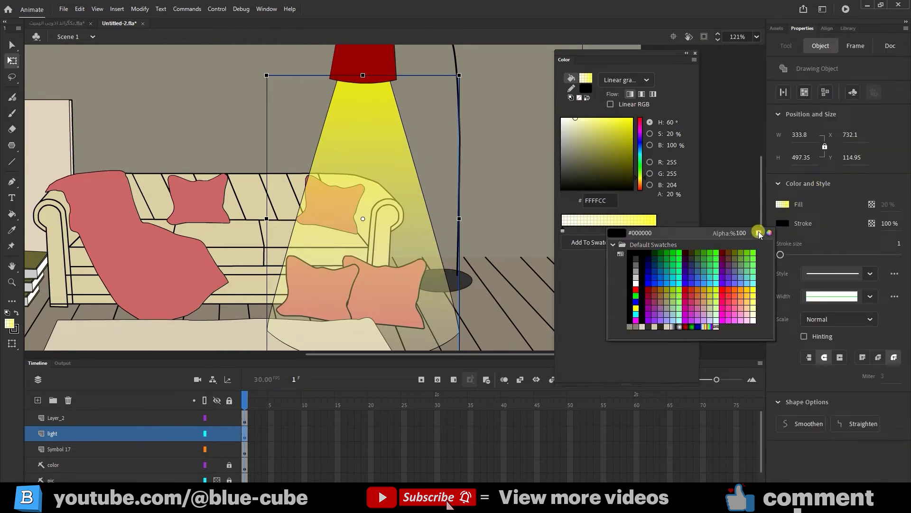
click(759, 233)
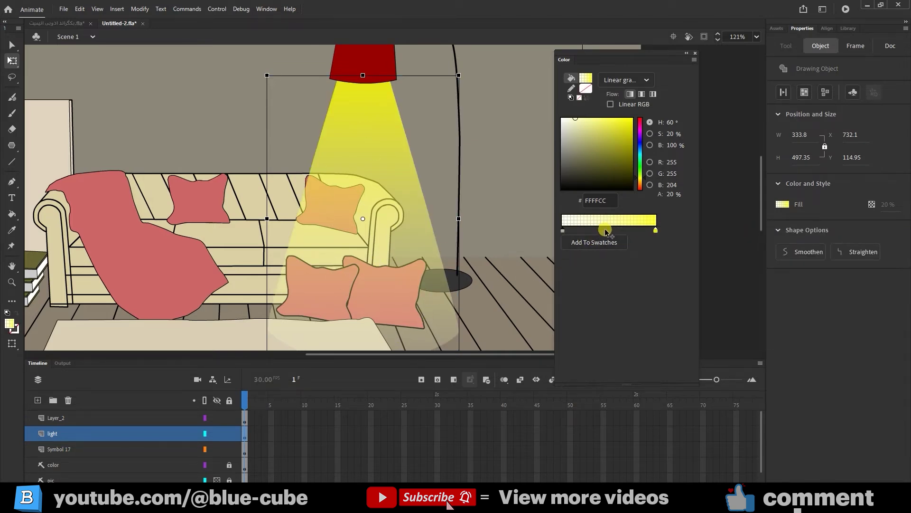
- Add a middle gradient stop and pick swatch colours for the end stop
double_click(564, 232)
click(562, 230)
drag(561, 229, 610, 231)
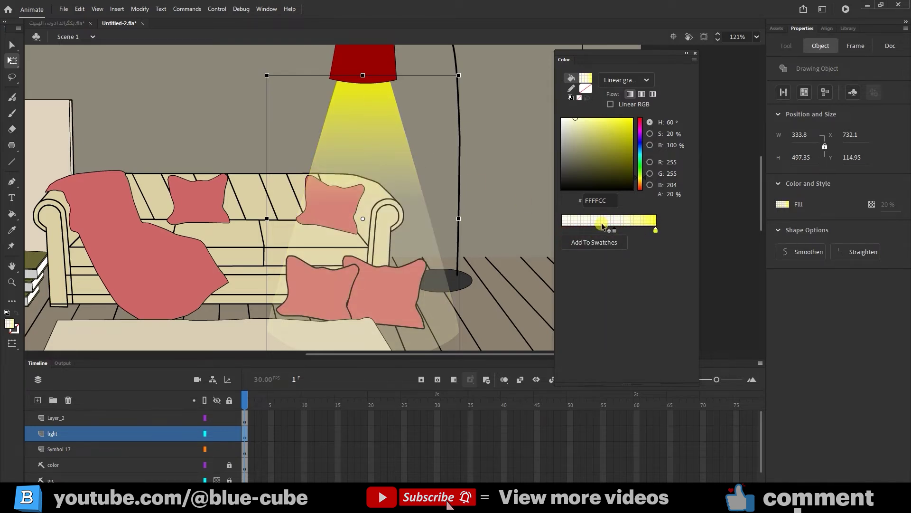
double_click(563, 232)
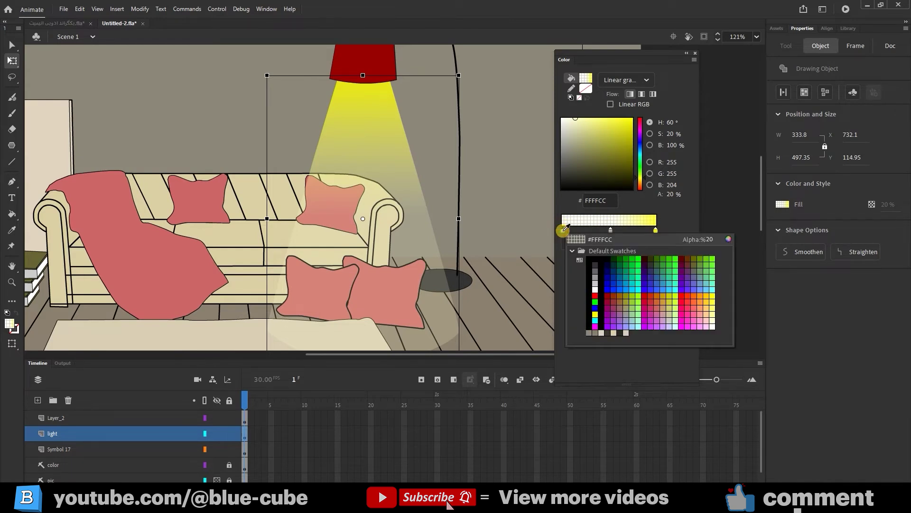
click(714, 327)
double_click(564, 232)
click(714, 321)
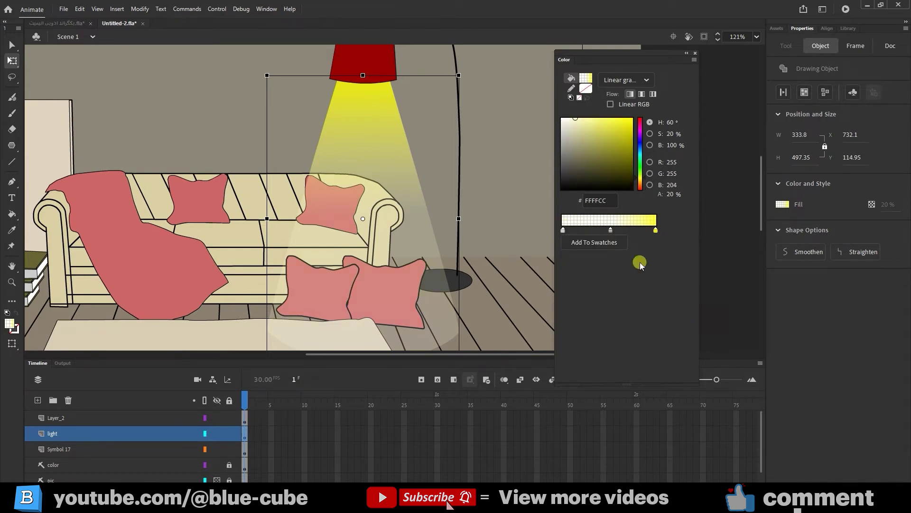
double_click(563, 231)
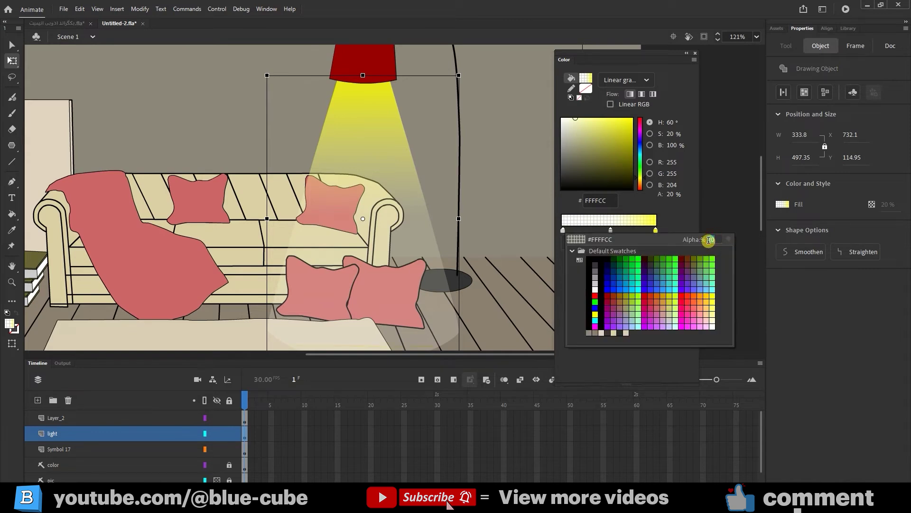
- Set the pale stop to 5% alpha, nudge the middle stop left, and shift the gradient up
key(Return)
drag(610, 231, 604, 232)
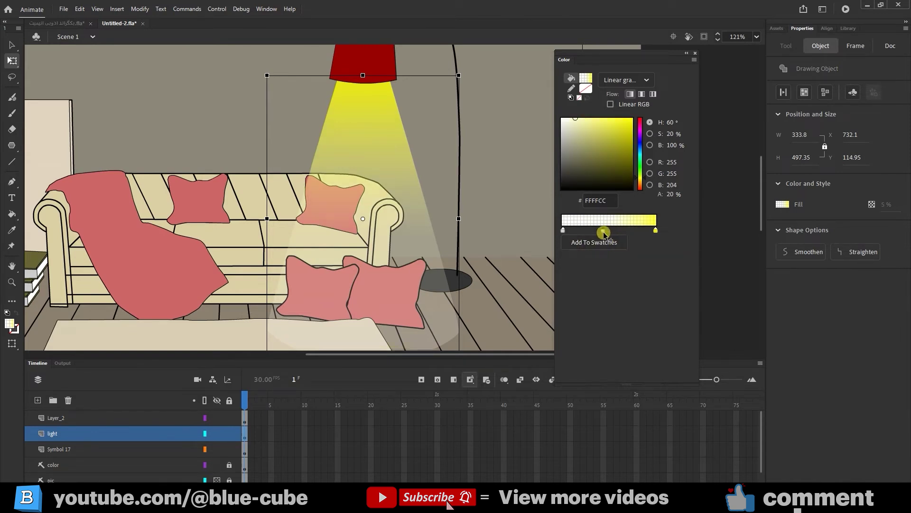
drag(11, 61, 79, 75)
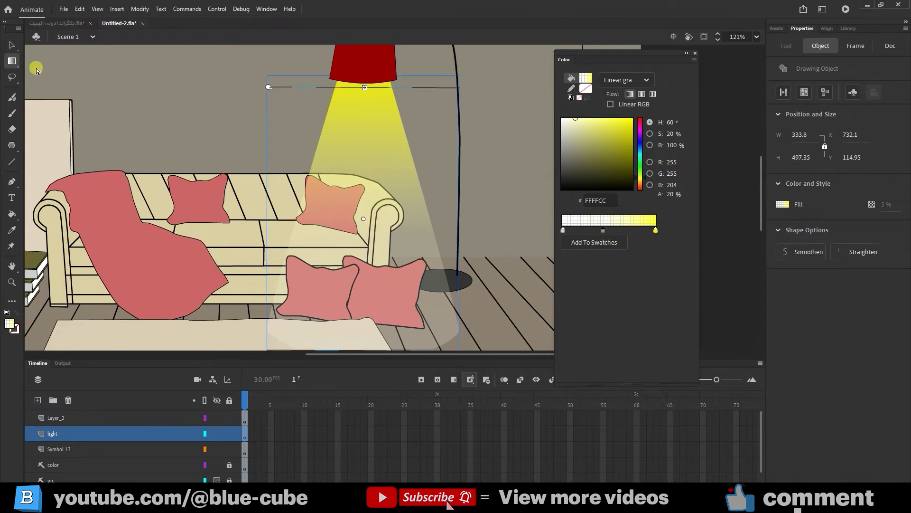
drag(363, 215, 367, 200)
- Close the Color panel and bring up the transform mode choices
scroll(363, 234, down, 2)
scroll(484, 256, up, 1)
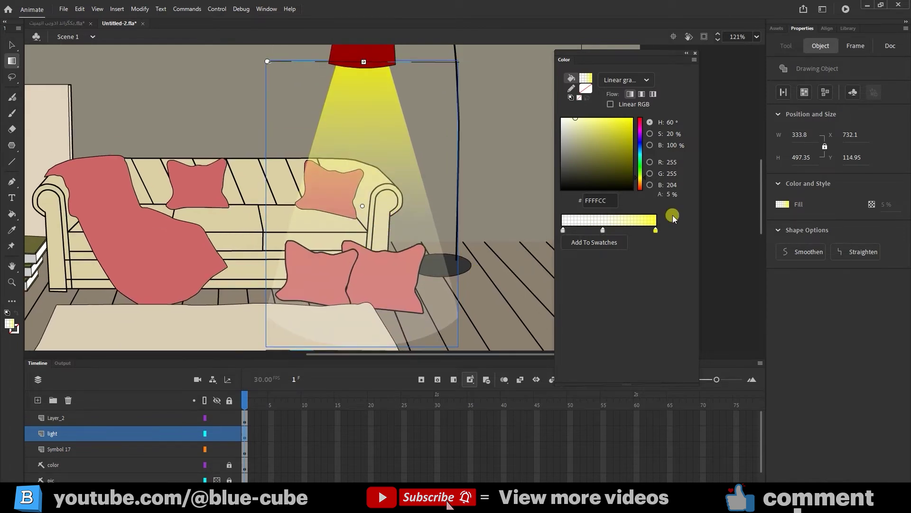
click(698, 52)
click(10, 61)
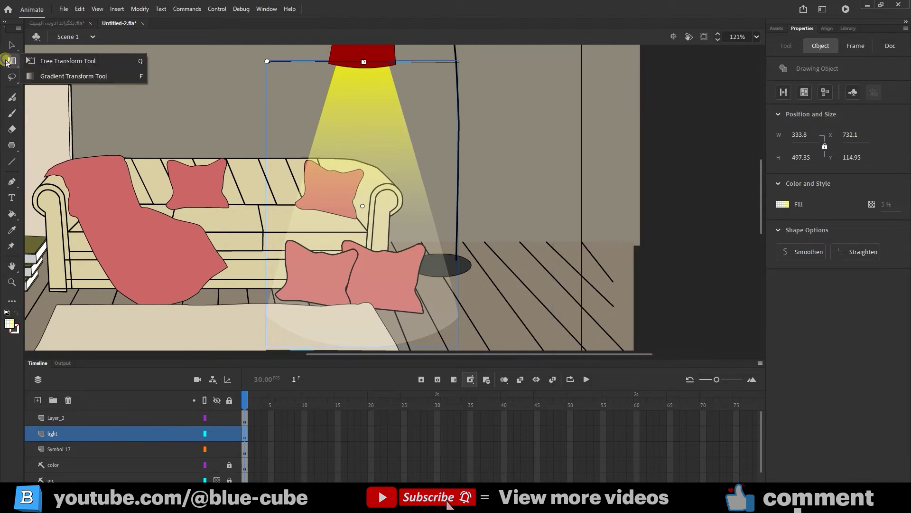
- Convert the light beam into graphic symbol Symbol 18 and show its frame properties
click(47, 61)
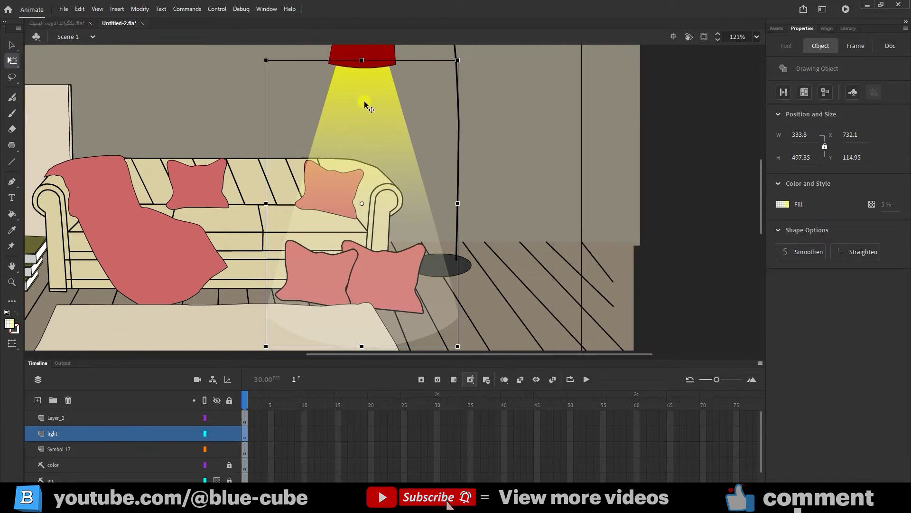
right_click(366, 105)
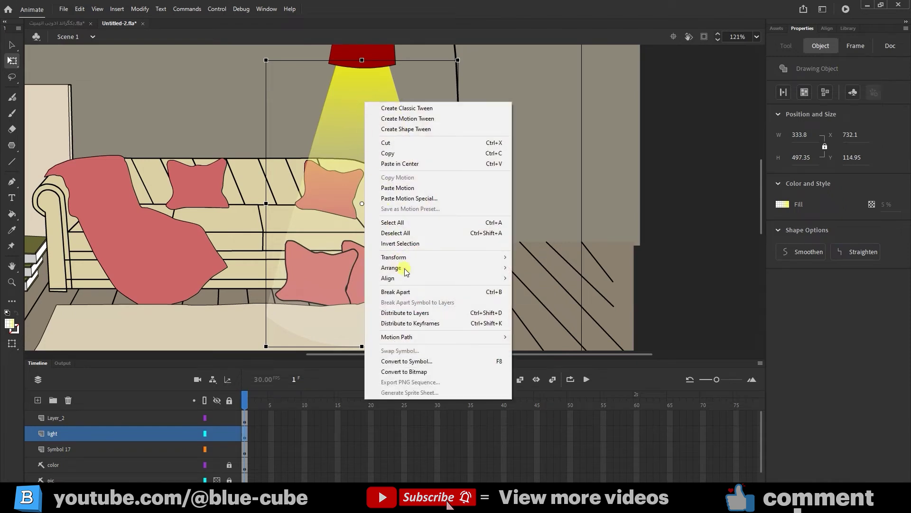
click(422, 362)
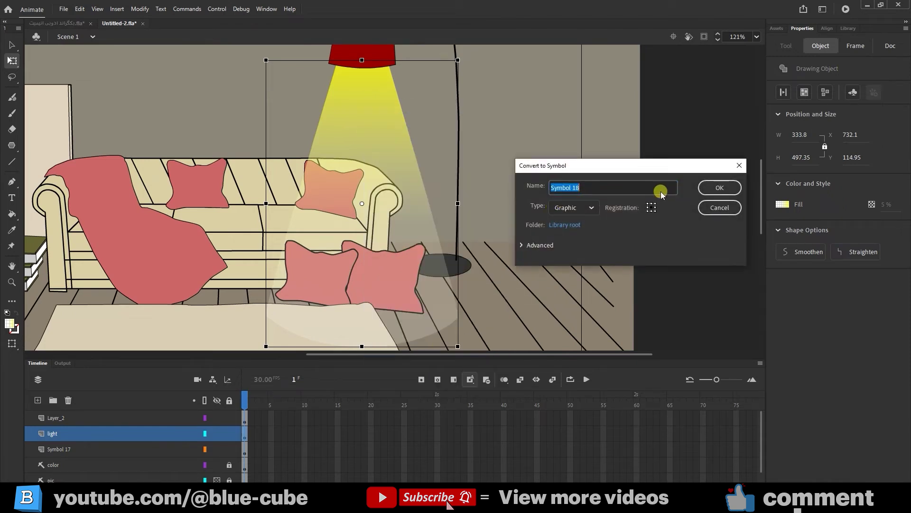
click(720, 188)
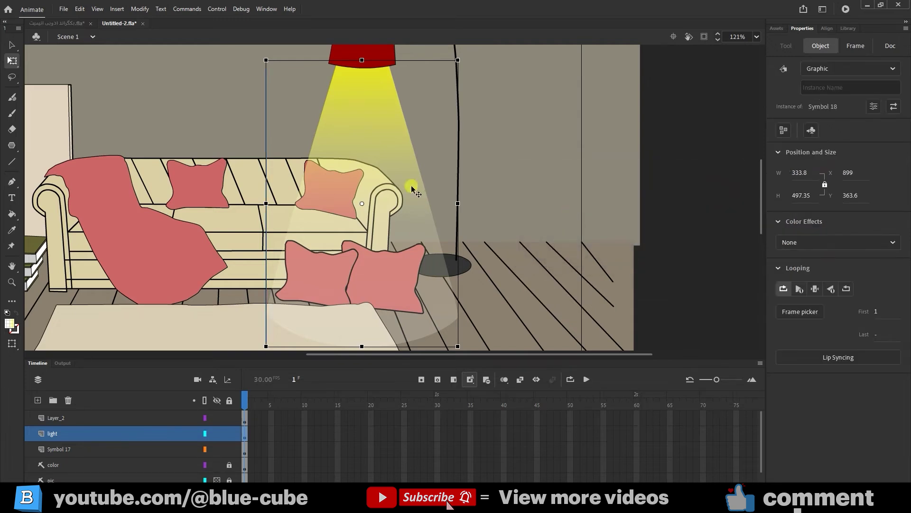
click(855, 46)
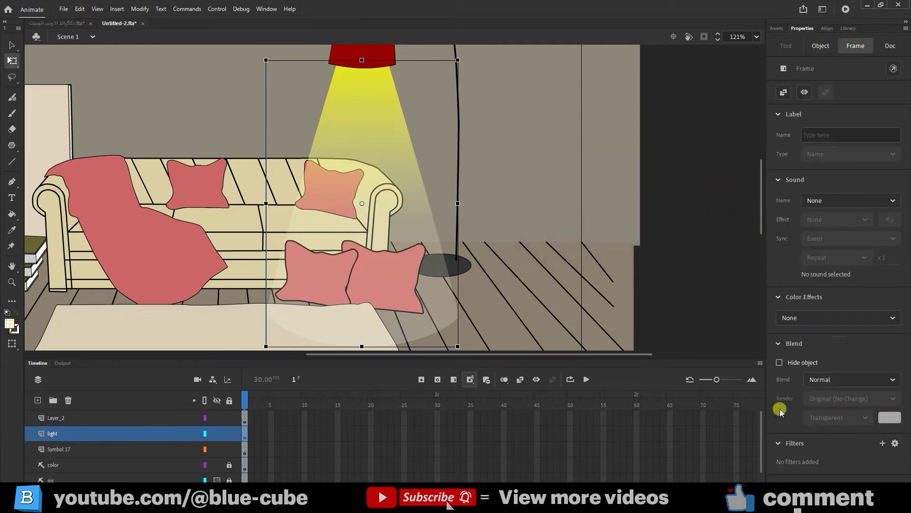
click(778, 297)
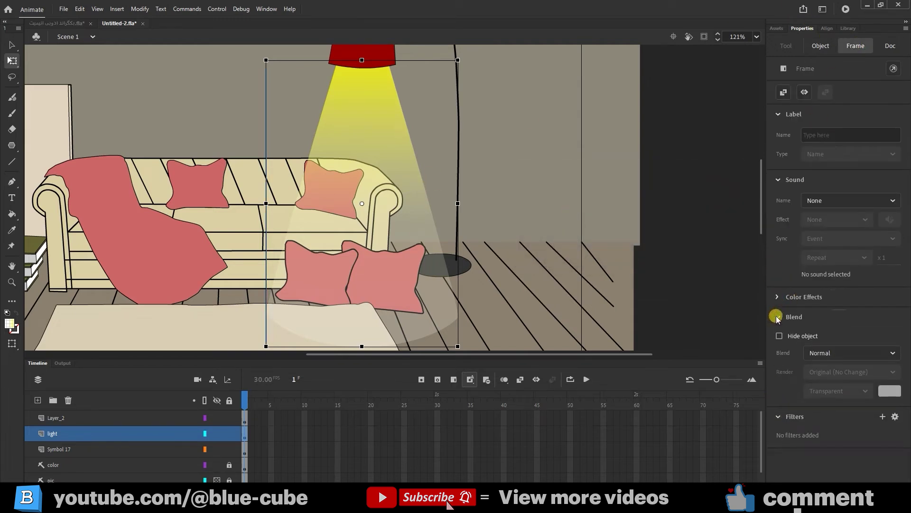
- Add a Blur filter to the light beam with Blur X/Y 20 and Medium quality
click(777, 316)
click(779, 180)
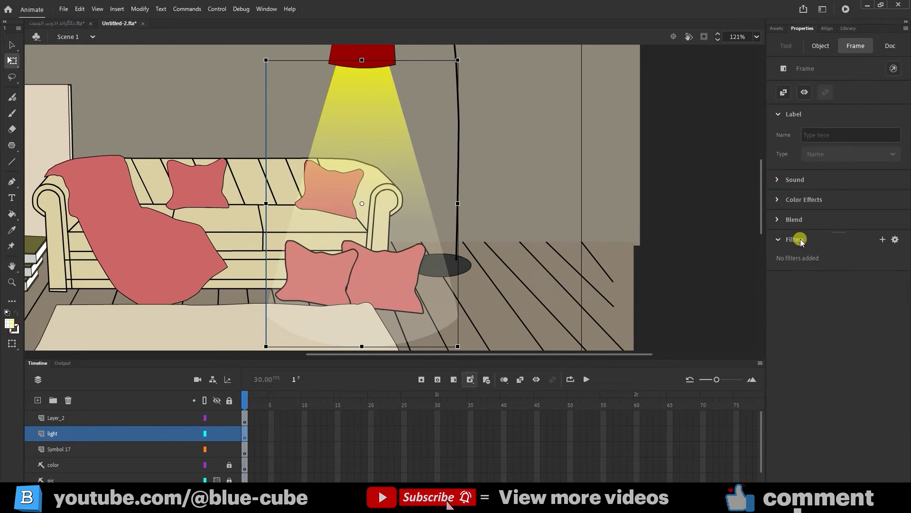
click(883, 240)
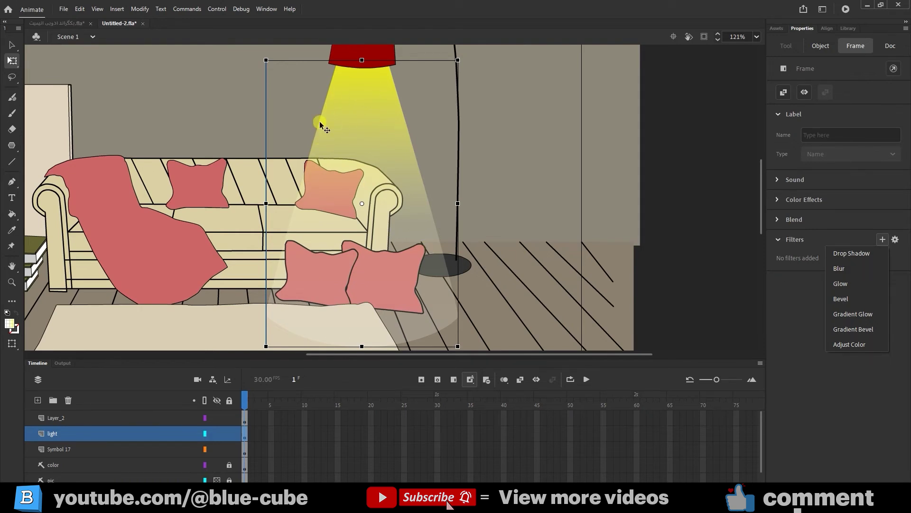
click(840, 269)
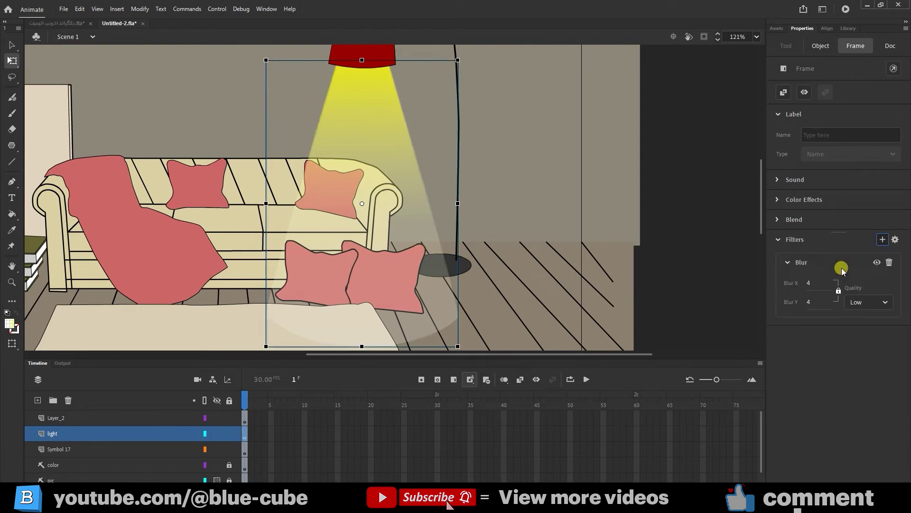
mouse_move(823, 281)
mouse_down()
mouse_move(808, 282)
mouse_move(838, 278)
mouse_move(809, 284)
mouse_move(811, 295)
mouse_up()
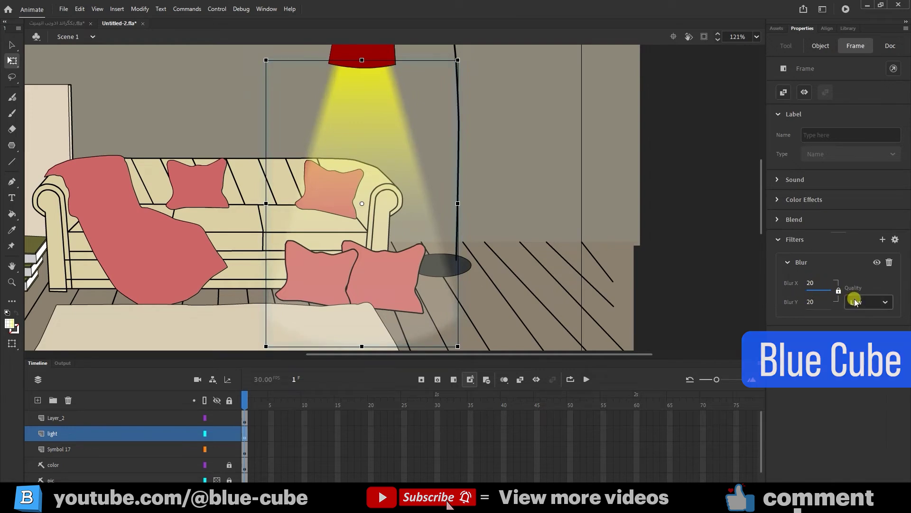
click(853, 303)
click(858, 330)
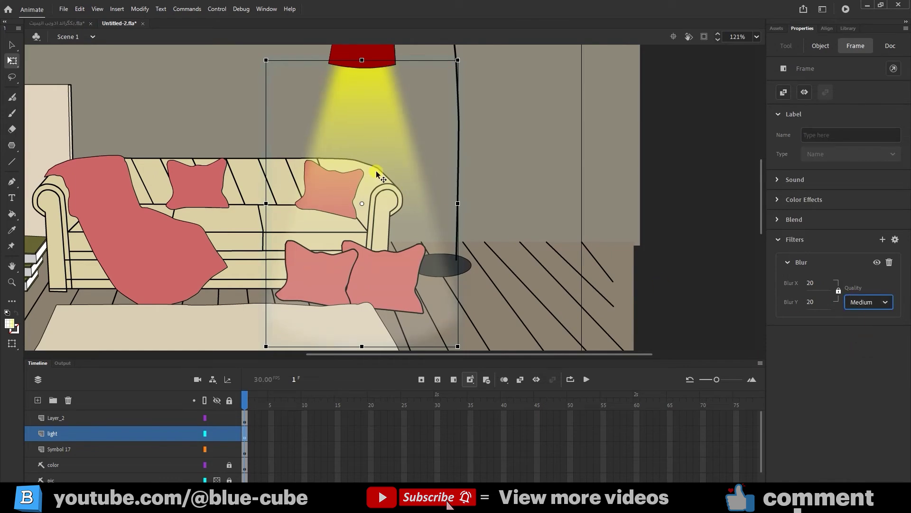
- Test the movie, widen the blurred beam to 373.4 at X 901.4, and test again
key(ctrl+Return)
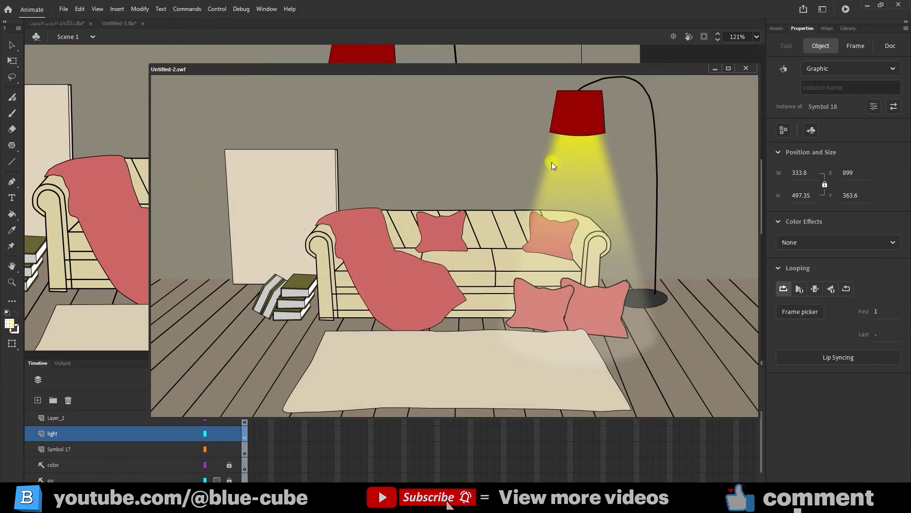
click(746, 70)
drag(459, 201, 468, 203)
key(Right)
key(Right)
key(ctrl+Return)
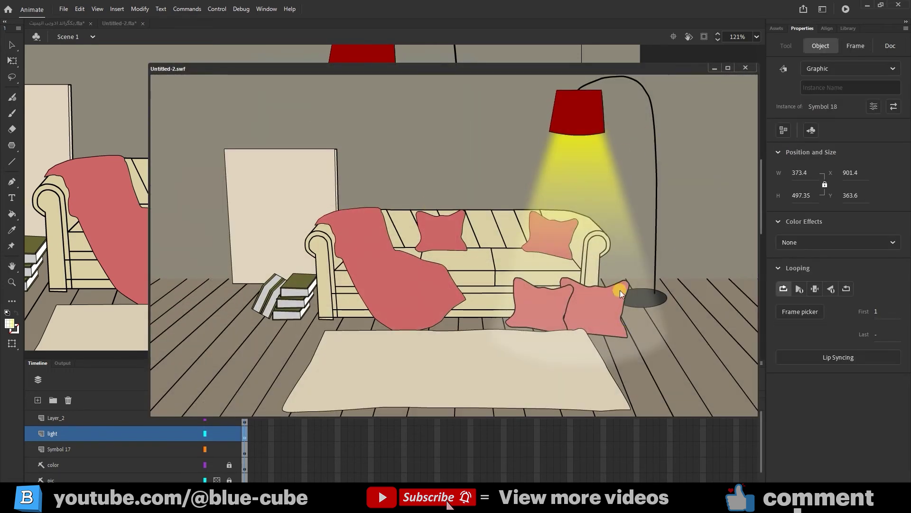
click(745, 67)
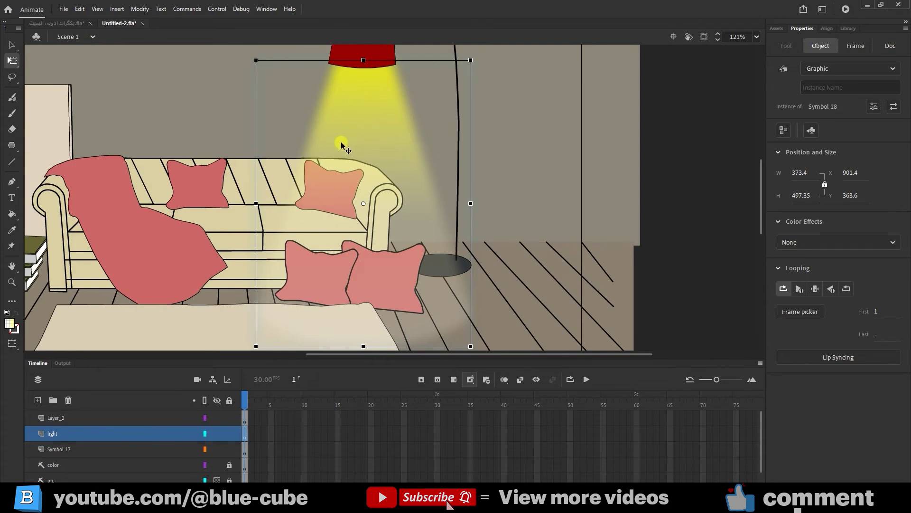
- Select frames 1–60 on Layer_2, light and Symbol 17 and create a classic tween
drag(340, 145, 432, 163)
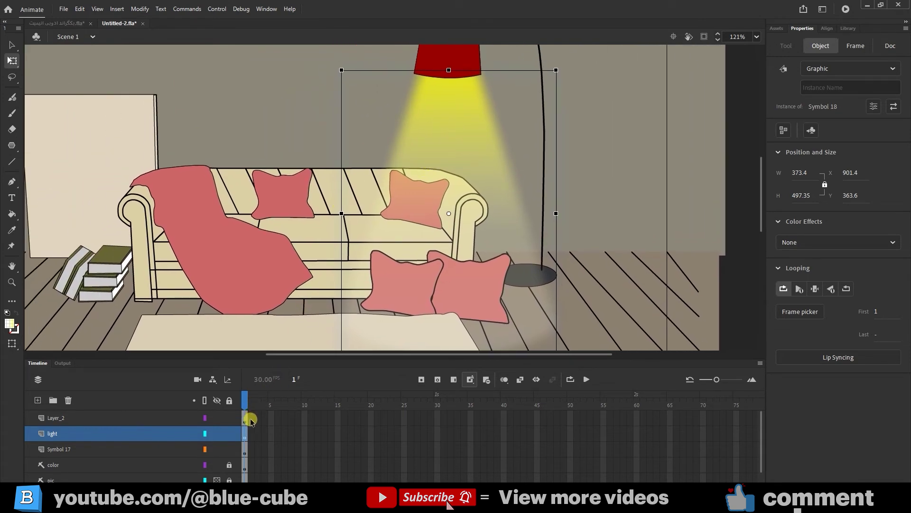
drag(250, 421, 507, 468)
drag(376, 468, 639, 451)
click(455, 380)
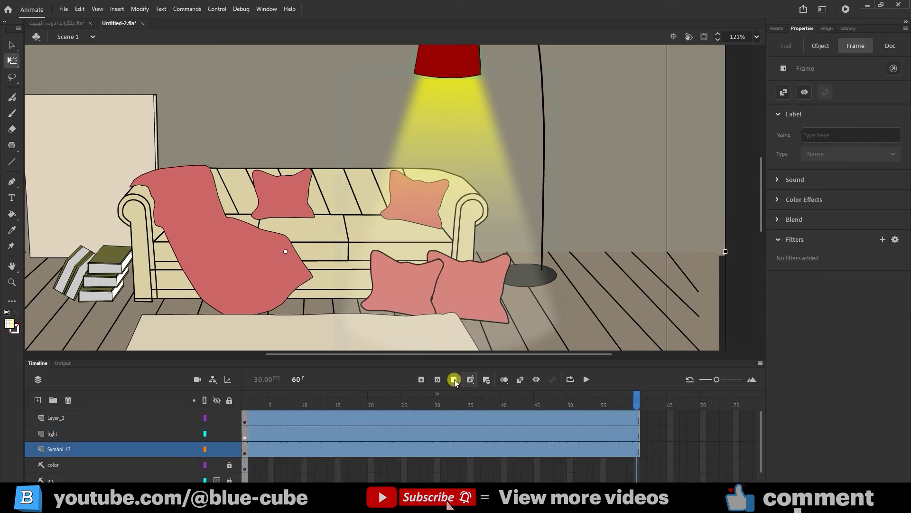
key(comma)
- Give the light an Alpha colour effect of 0% at frame 15
click(75, 433)
drag(621, 397, 338, 418)
click(181, 431)
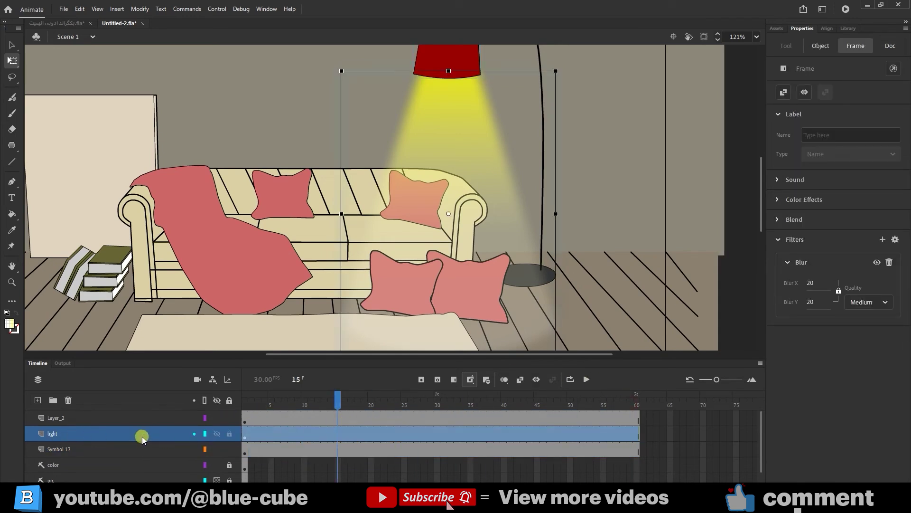
click(777, 200)
click(807, 220)
click(790, 291)
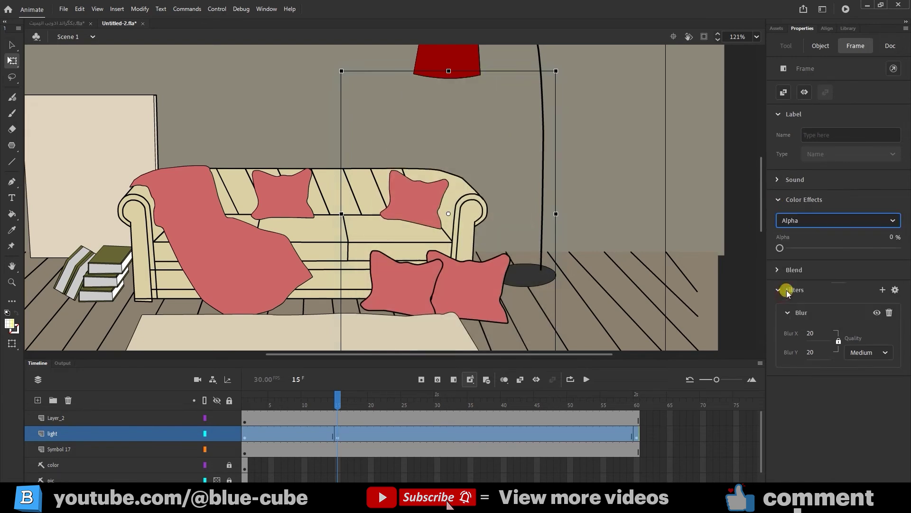
mouse_move(779, 248)
mouse_down()
mouse_move(852, 248)
mouse_move(781, 248)
mouse_up()
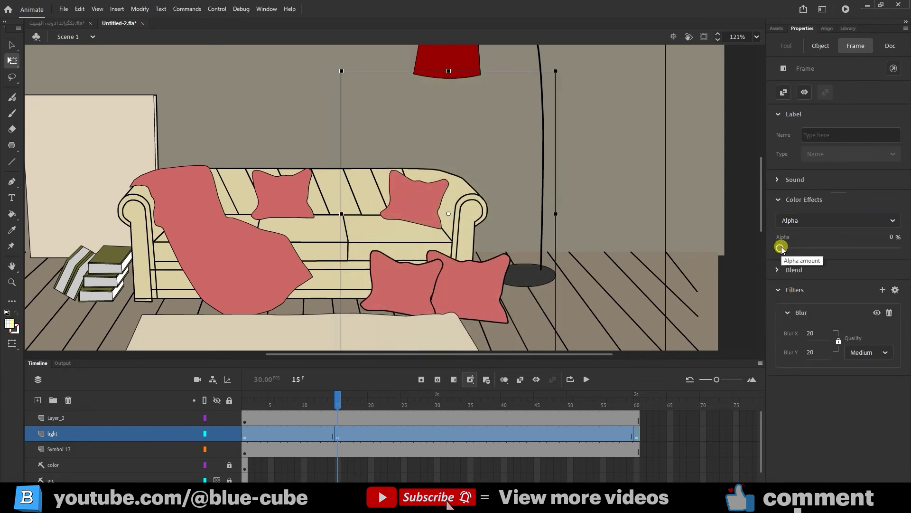
- Set the light's alpha to 100% at frames 30 and 1
click(437, 402)
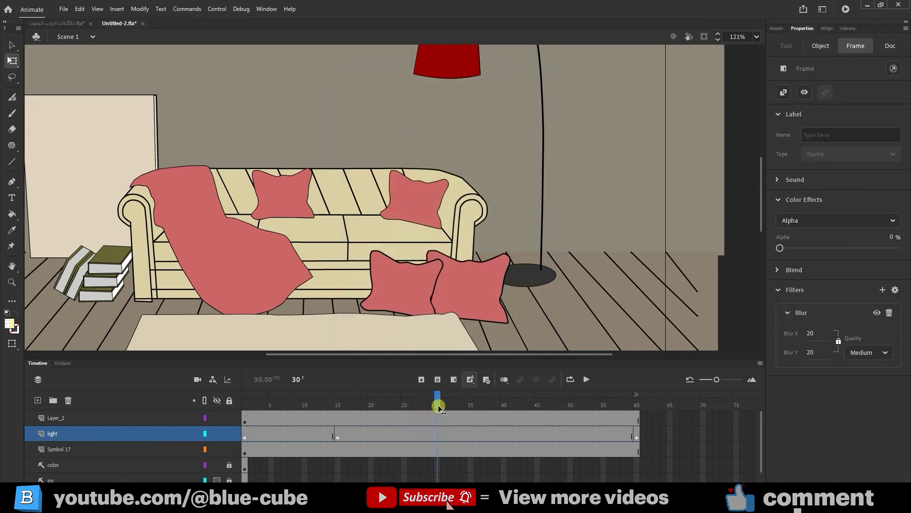
click(436, 435)
drag(779, 247, 897, 248)
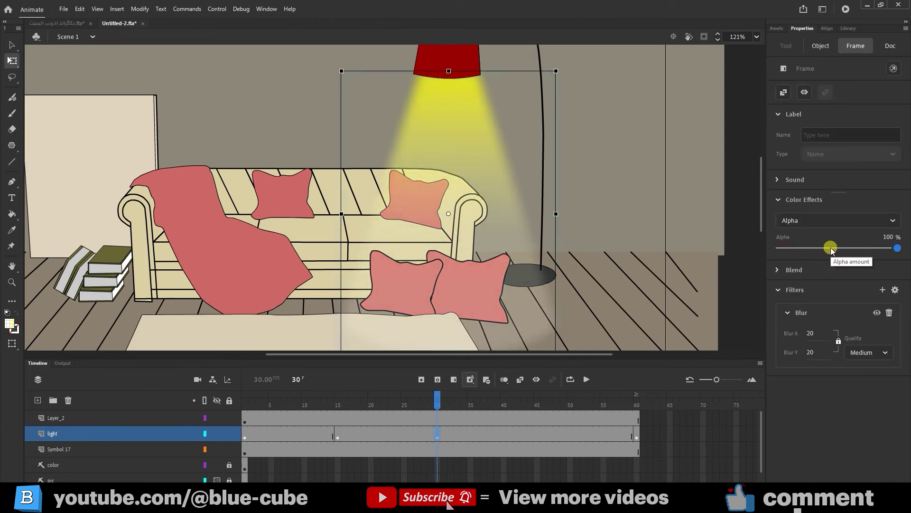
drag(437, 400, 239, 424)
click(244, 433)
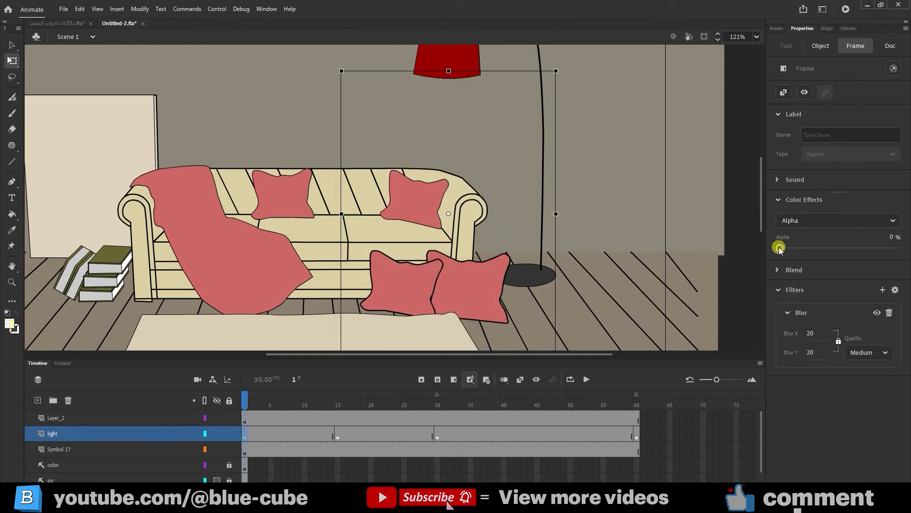
drag(780, 248, 899, 248)
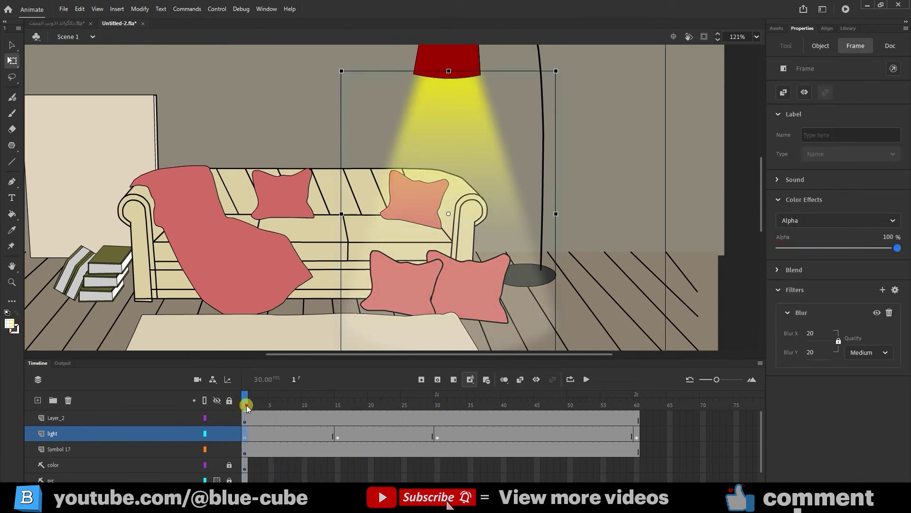
- Add a keyframe at frame 45 with the light invisible, then play the animation
drag(247, 409, 543, 441)
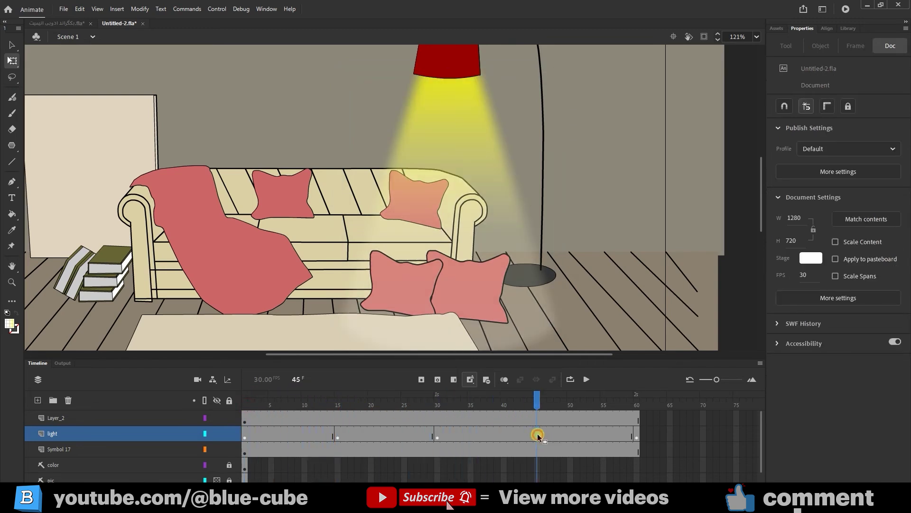
click(537, 436)
key(F6)
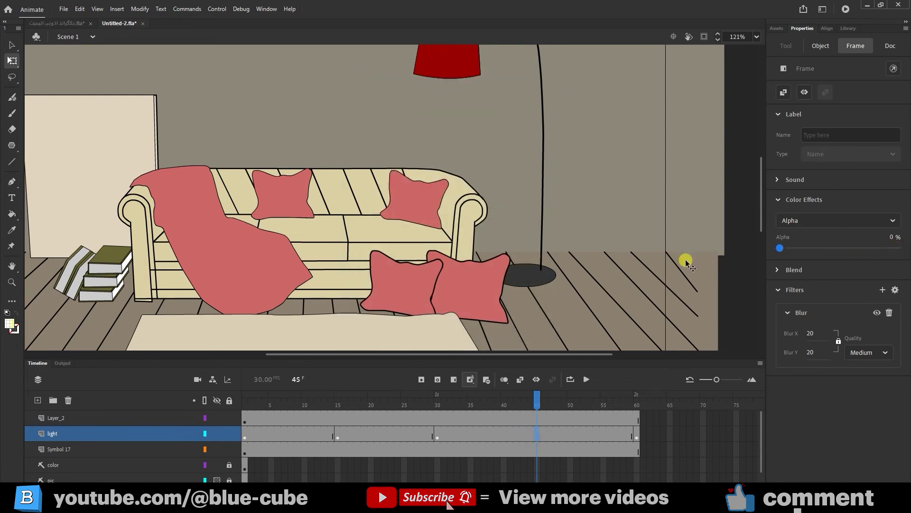
click(639, 404)
click(591, 378)
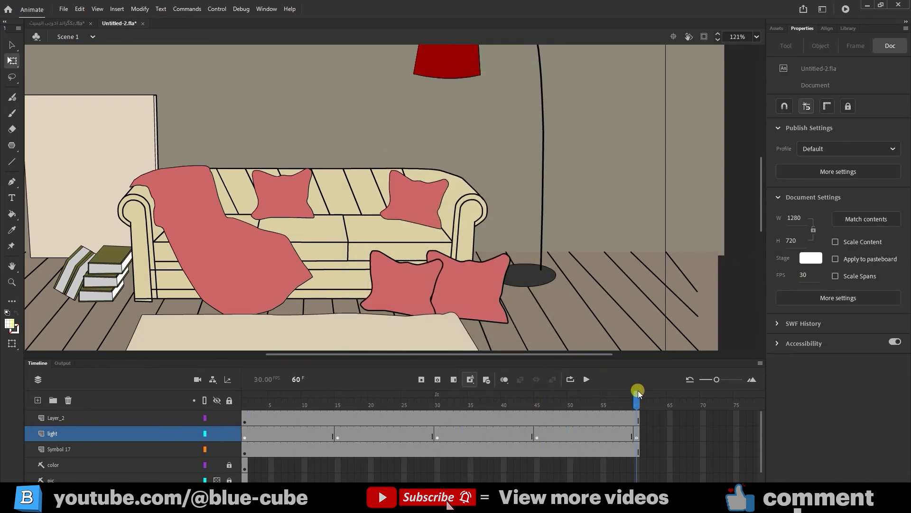
drag(637, 390, 208, 414)
- Test the Untitled-2.swf movie, close it, and scrub the first frames to check the light
key(ctrl+Return)
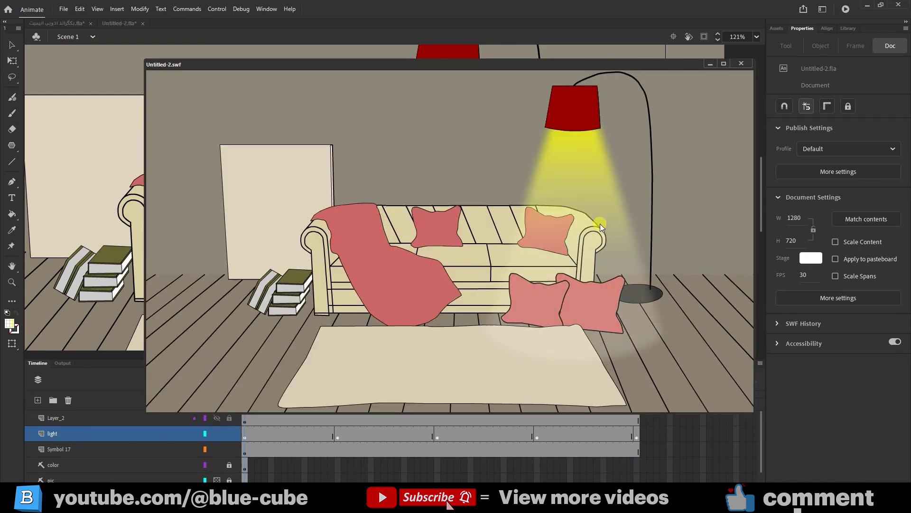
click(743, 64)
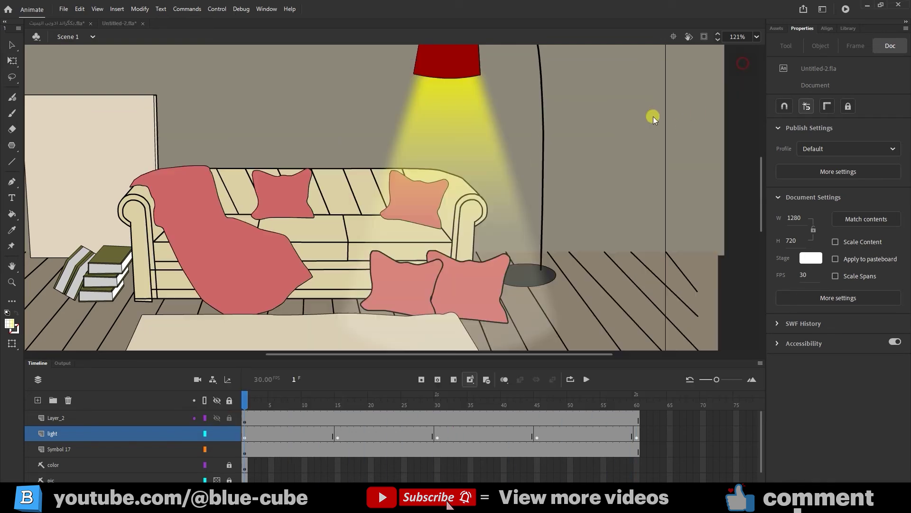
drag(248, 395, 304, 411)
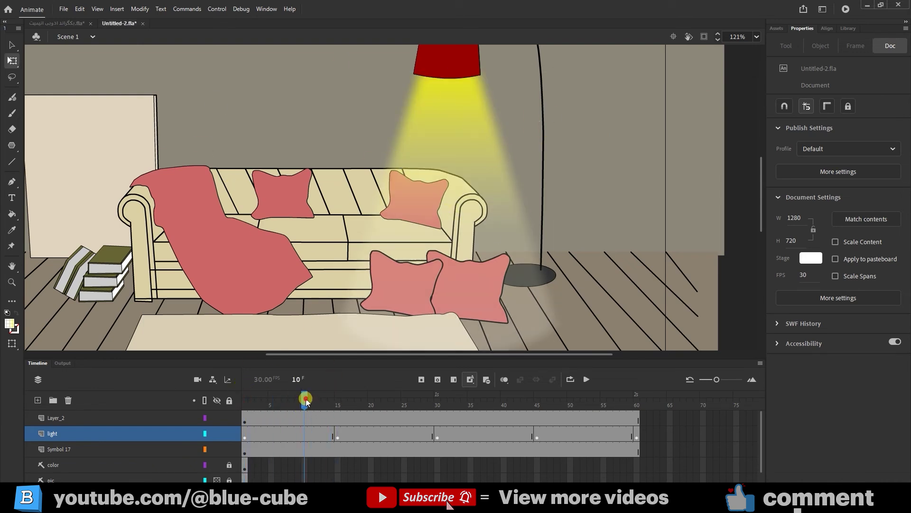
- Apply a Brightness effect of -30 to the Symbol 17 room at frame 15
drag(304, 398, 338, 400)
click(336, 437)
click(83, 453)
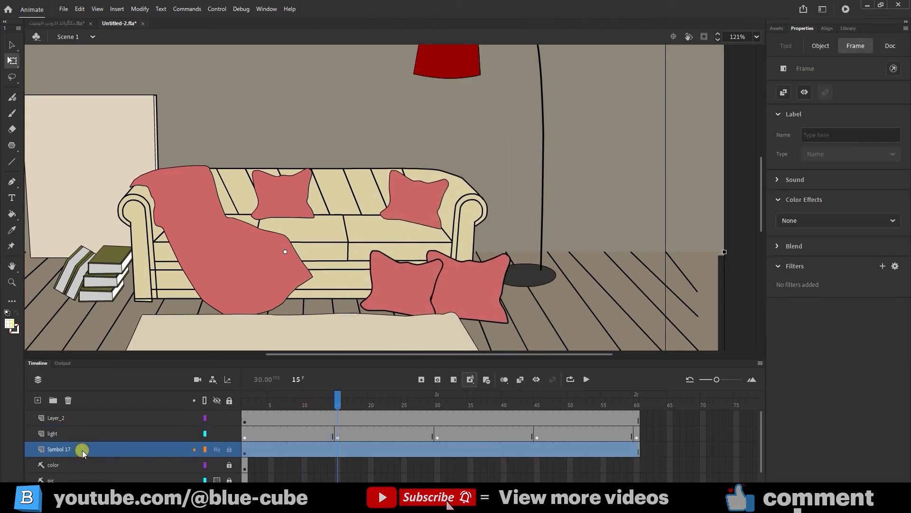
click(336, 452)
click(834, 219)
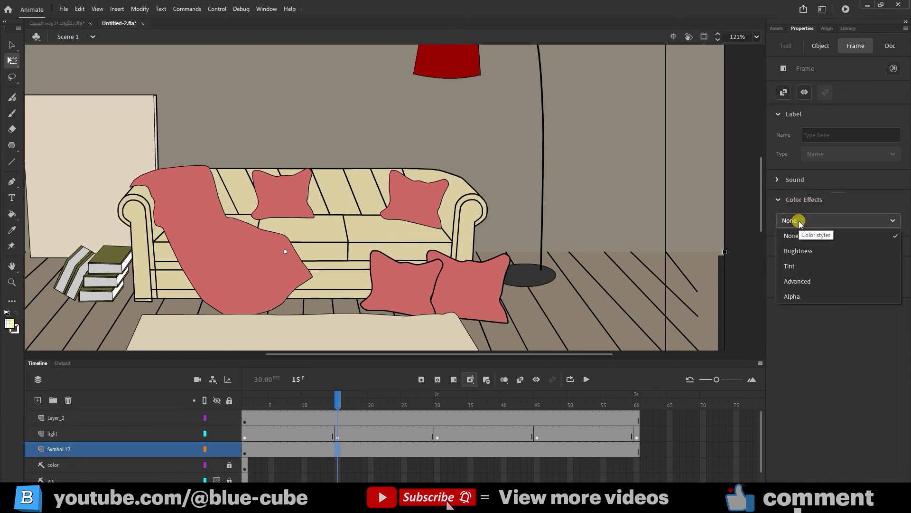
click(800, 252)
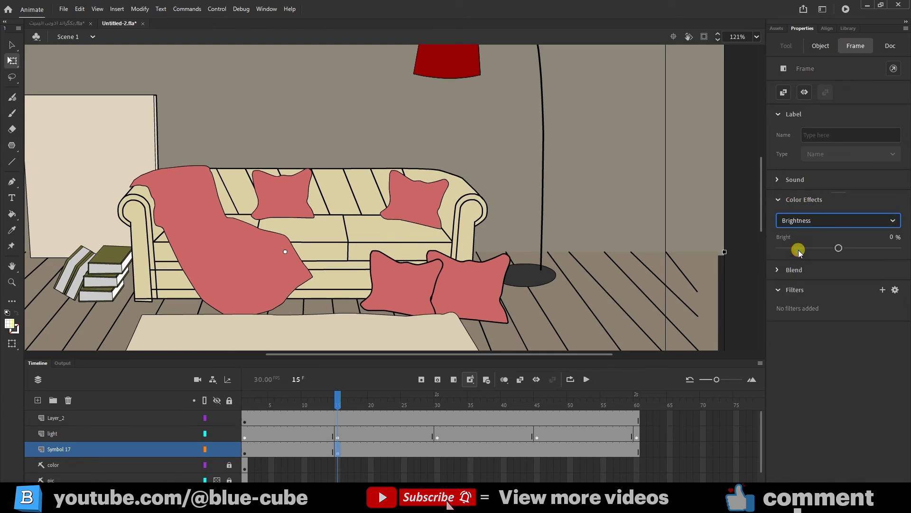
drag(838, 248, 817, 247)
text(-30)
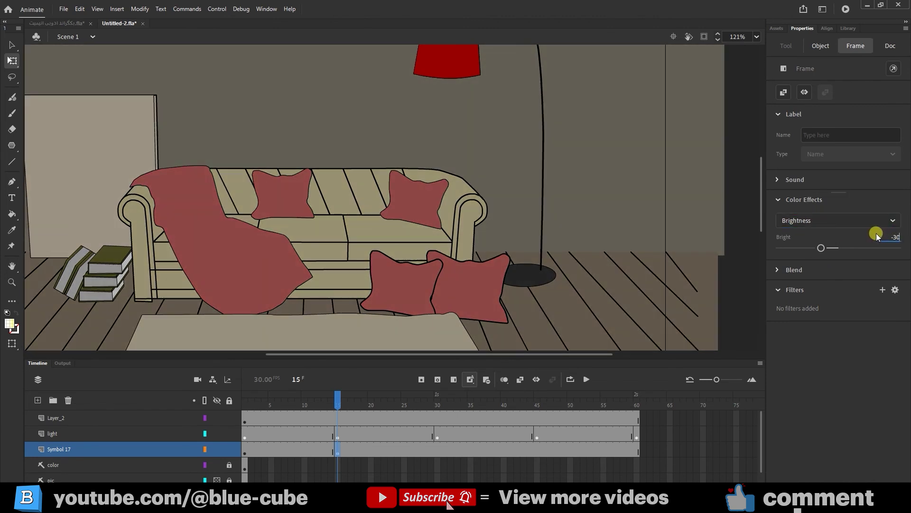
key(Return)
- Set the room's brightness back to 0 at frame 30
drag(341, 396, 452, 445)
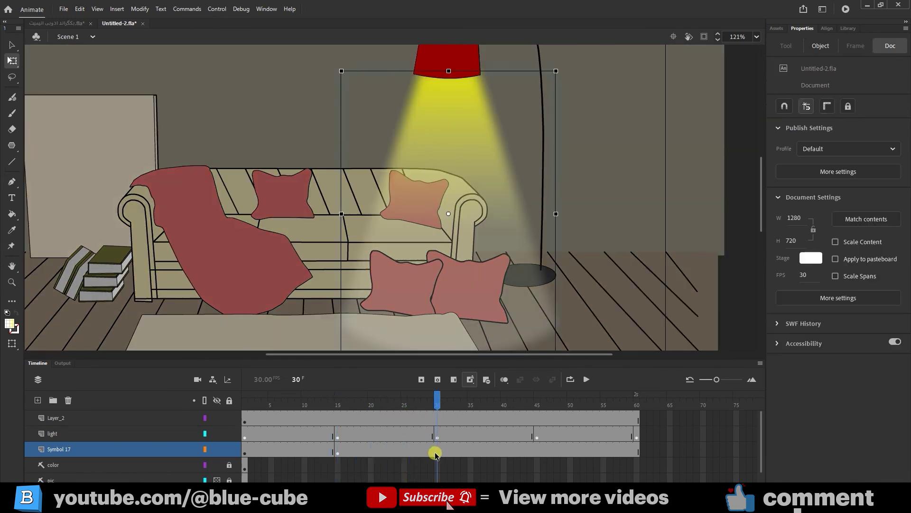
click(438, 449)
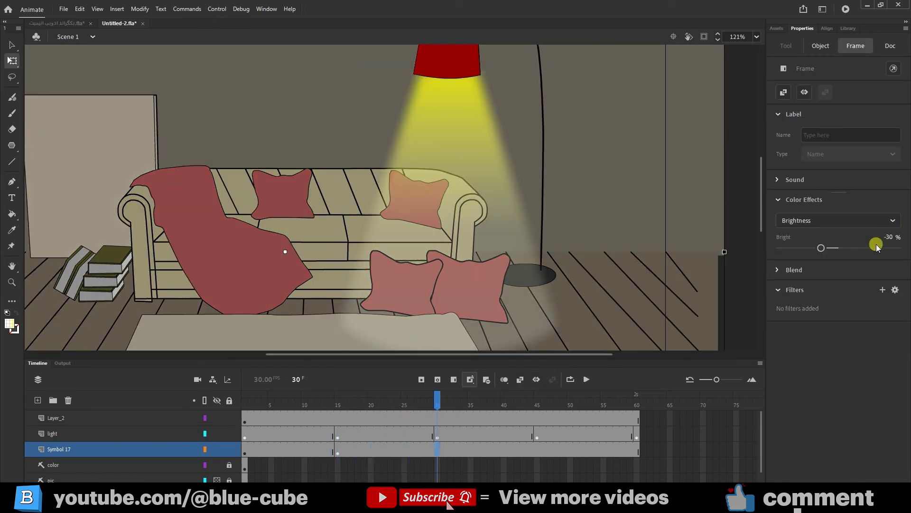
click(894, 237)
text(0)
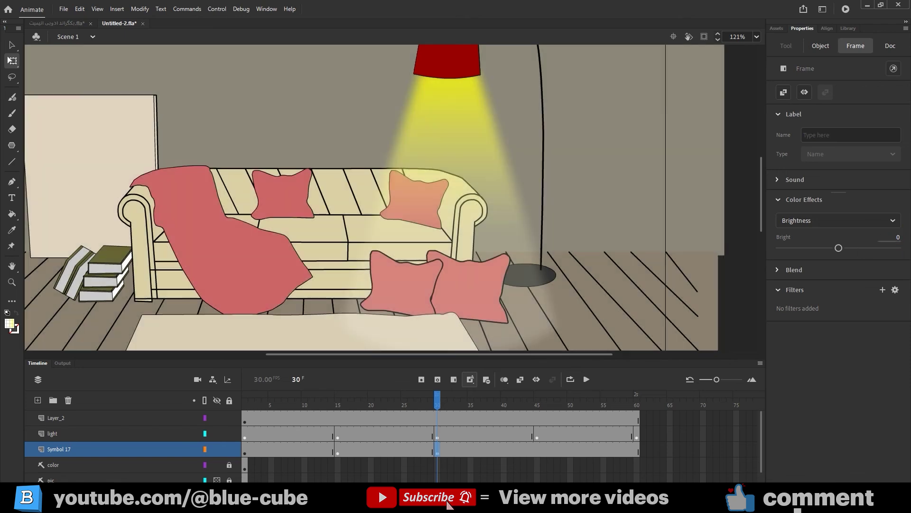
key(Return)
mouse_move(437, 399)
mouse_down()
mouse_move(424, 397)
mouse_move(440, 403)
mouse_up()
- Darken the room to -30 brightness at frame 45, then select frame 60 on Symbol 17
click(535, 451)
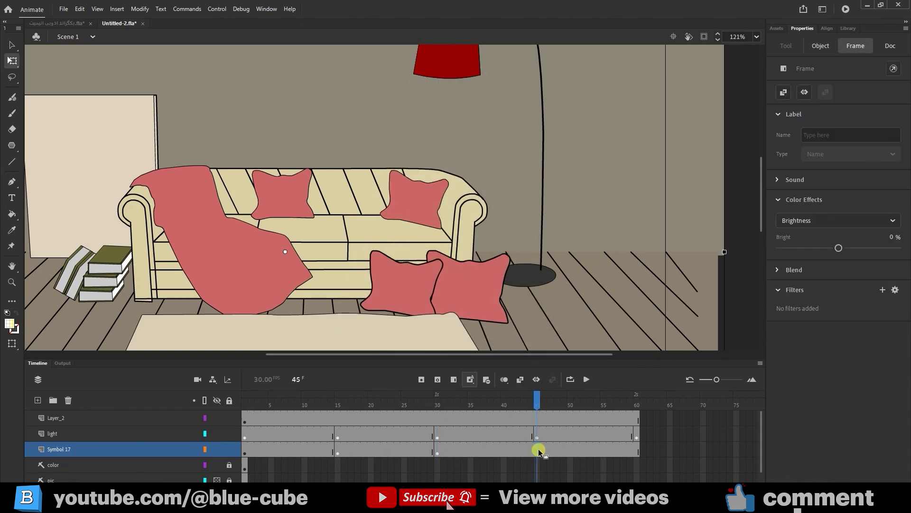
drag(839, 248, 818, 248)
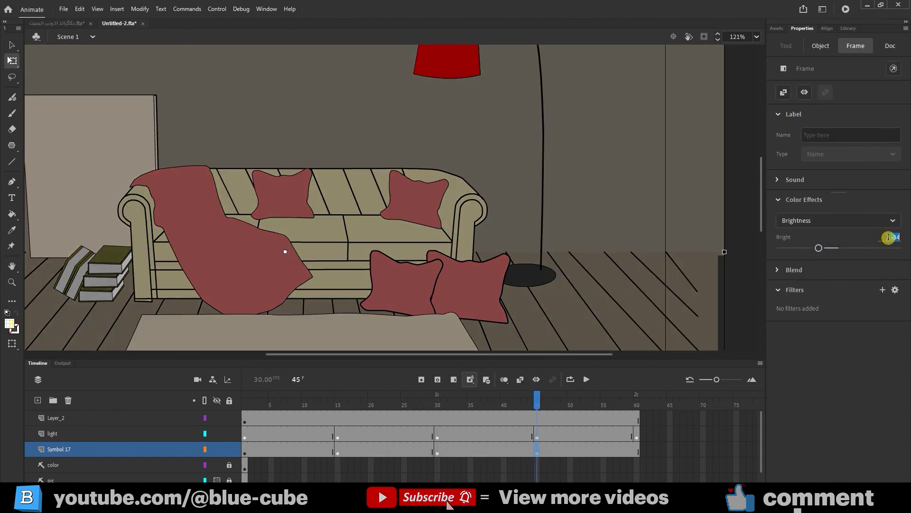
text(-30)
key(Return)
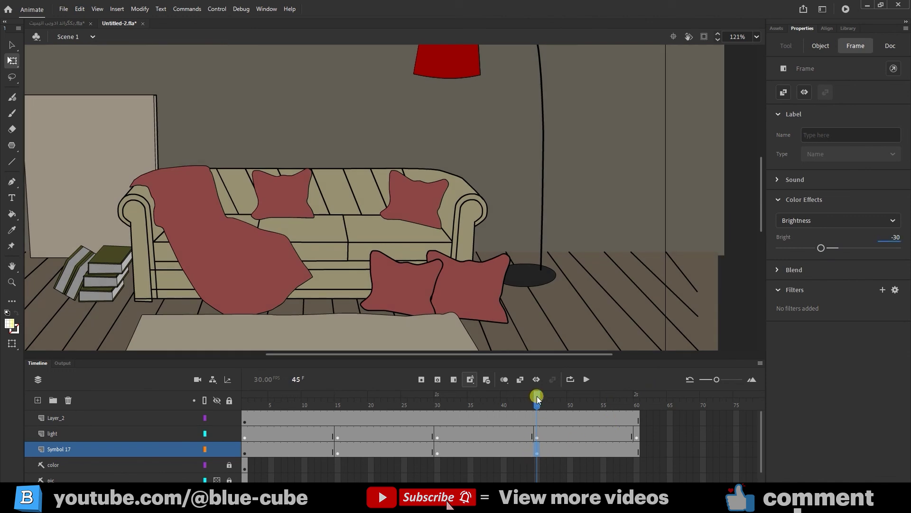
drag(538, 399, 636, 397)
click(637, 454)
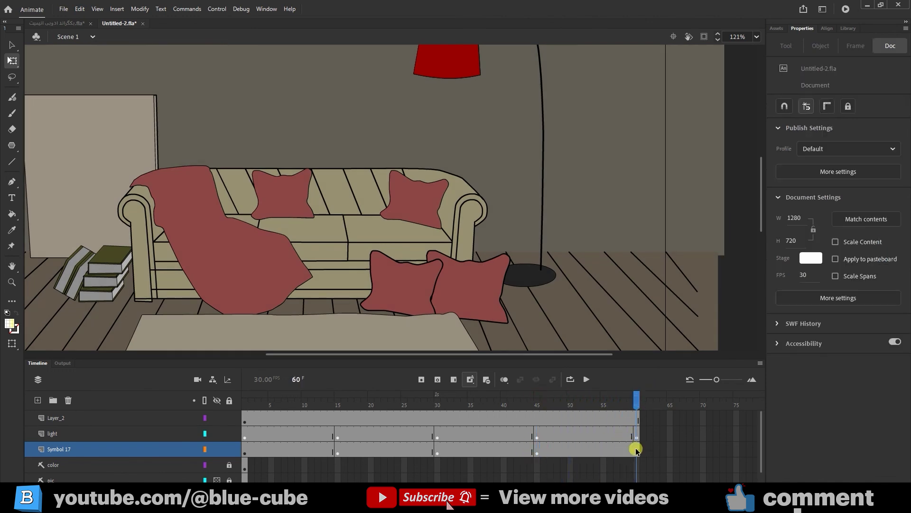
- Add a keyframe at frame 60 on Symbol 17, play the animation, and test the movie
click(421, 379)
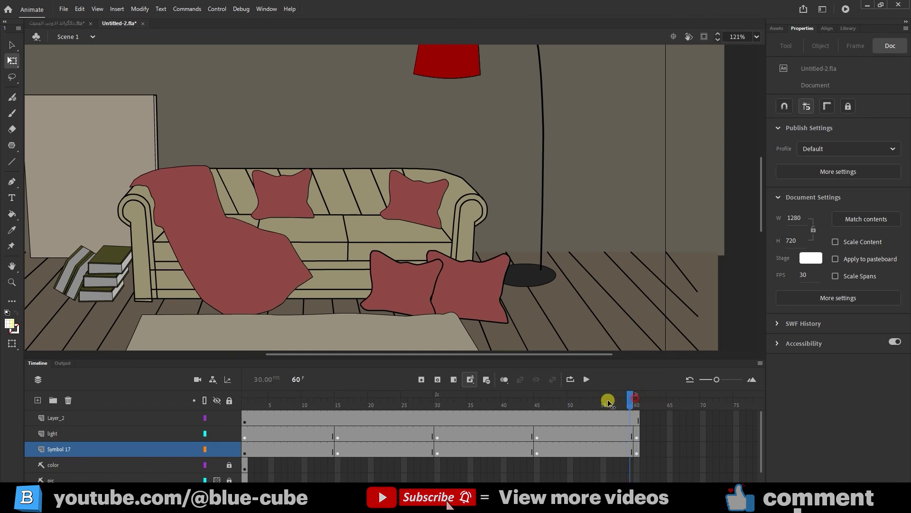
click(470, 406)
drag(451, 417, 191, 421)
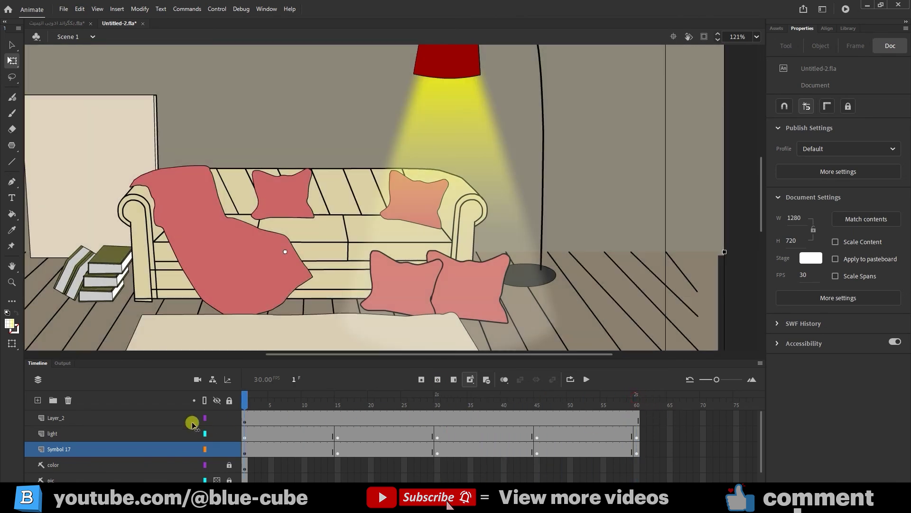
click(587, 379)
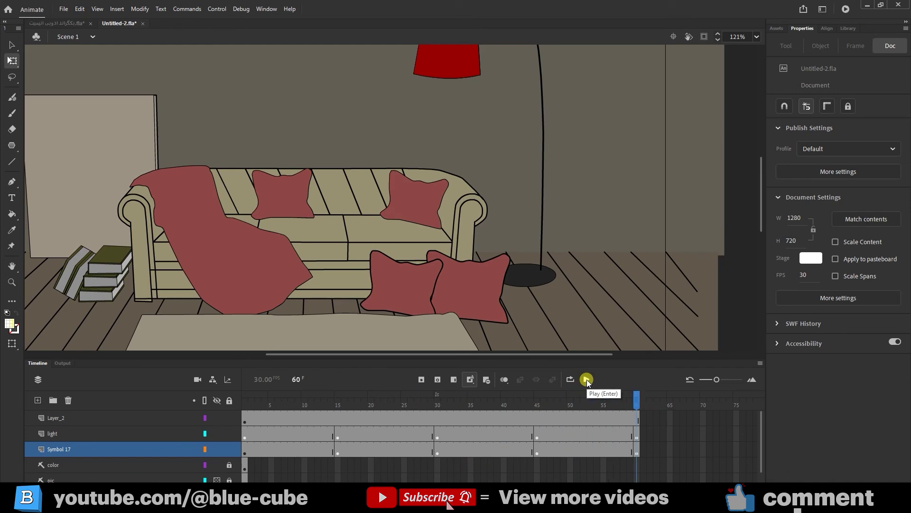
drag(454, 401, 325, 401)
key(shift+comma)
key(ctrl+Return)
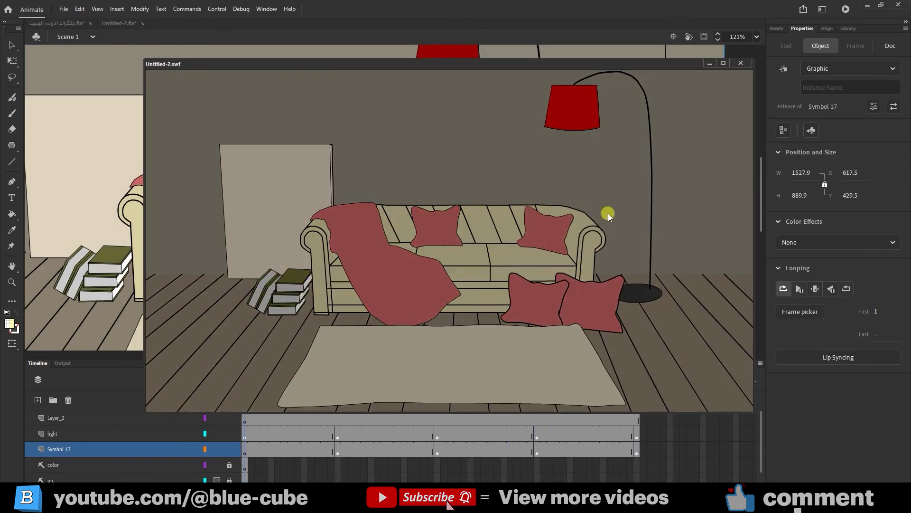